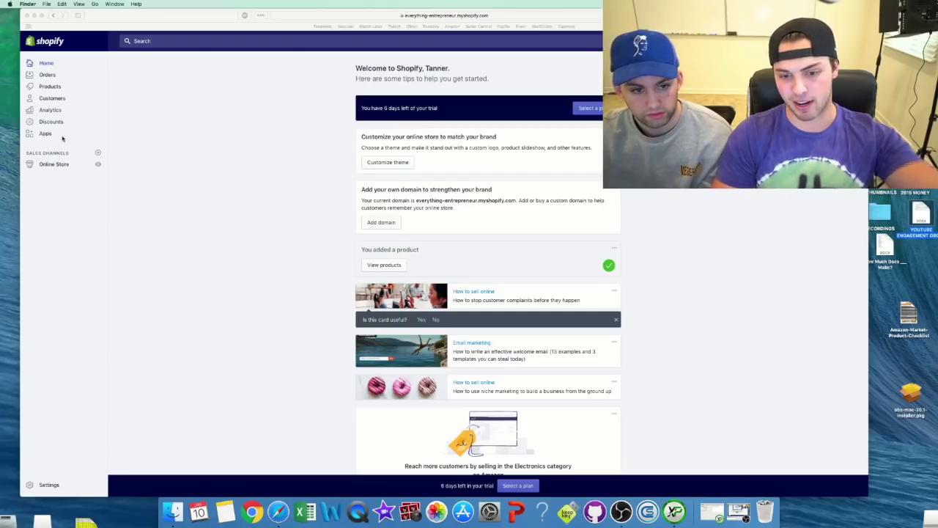
Open the online store's theme management page and view the collection of free themes
left_click(63, 145)
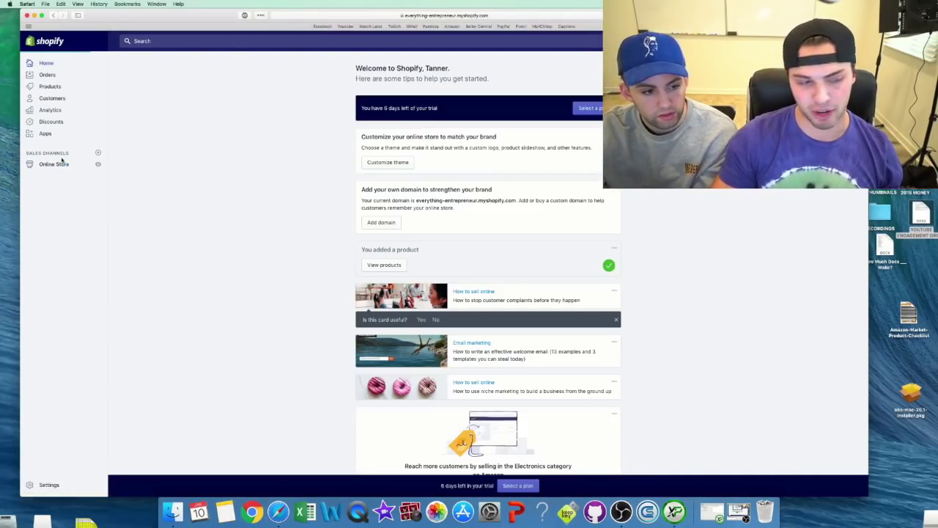
left_click(57, 164)
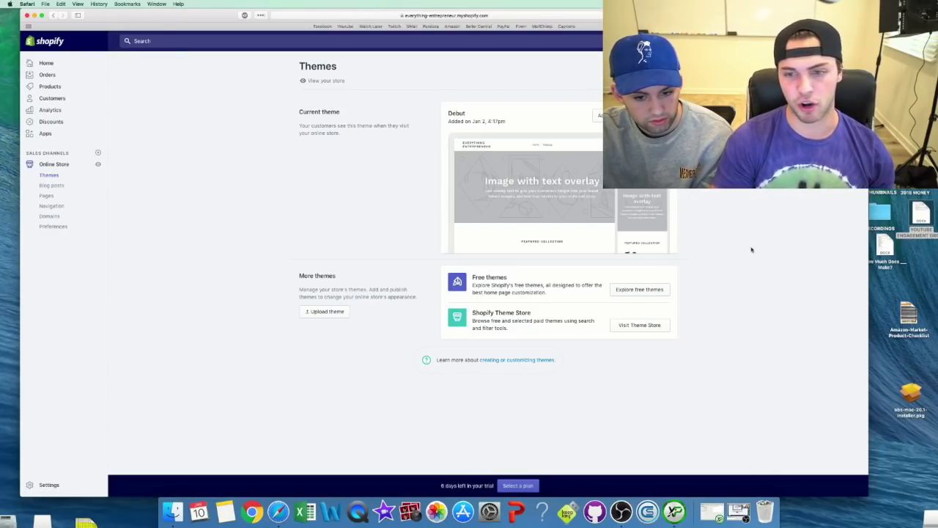
left_click(650, 290)
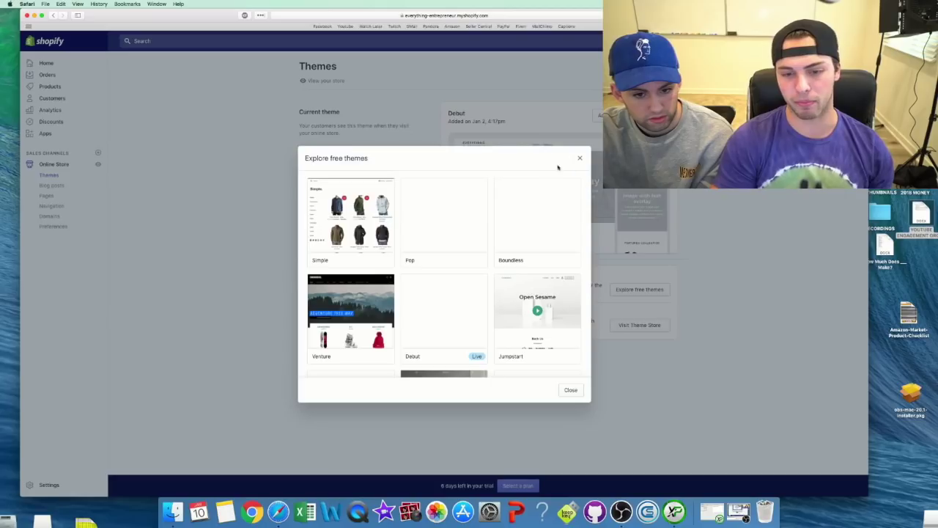
left_click(580, 158)
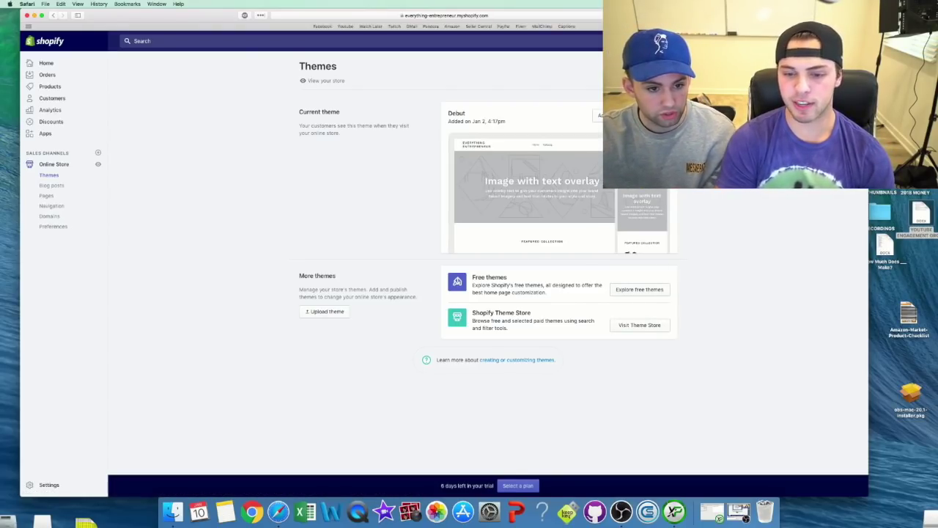
Browse the free themes and add the Simple theme to the store
left_click(630, 290)
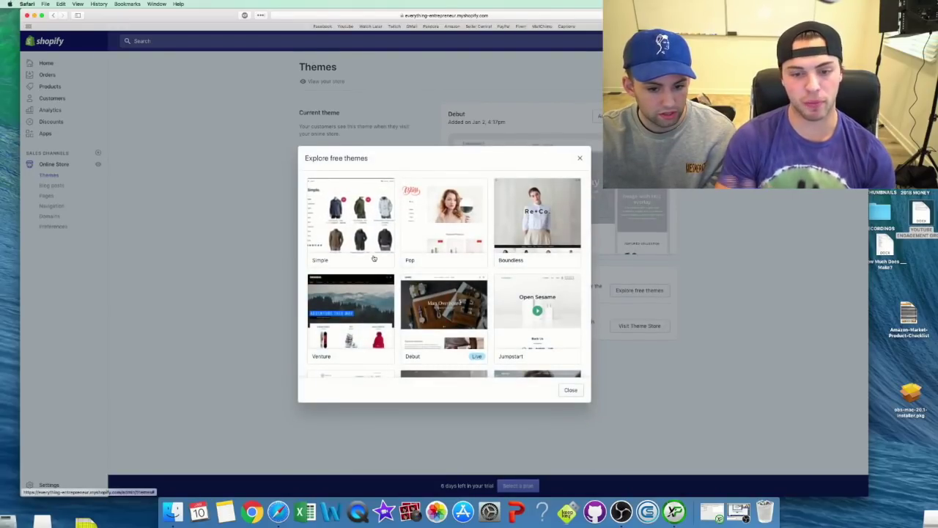
scroll(375, 251, "down", 5)
scroll(375, 251, "up", 5)
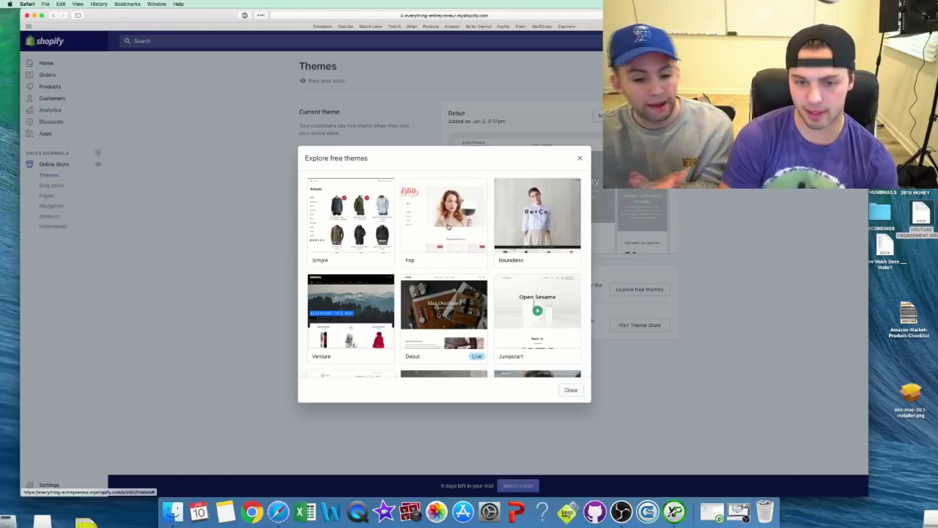
left_click(359, 203)
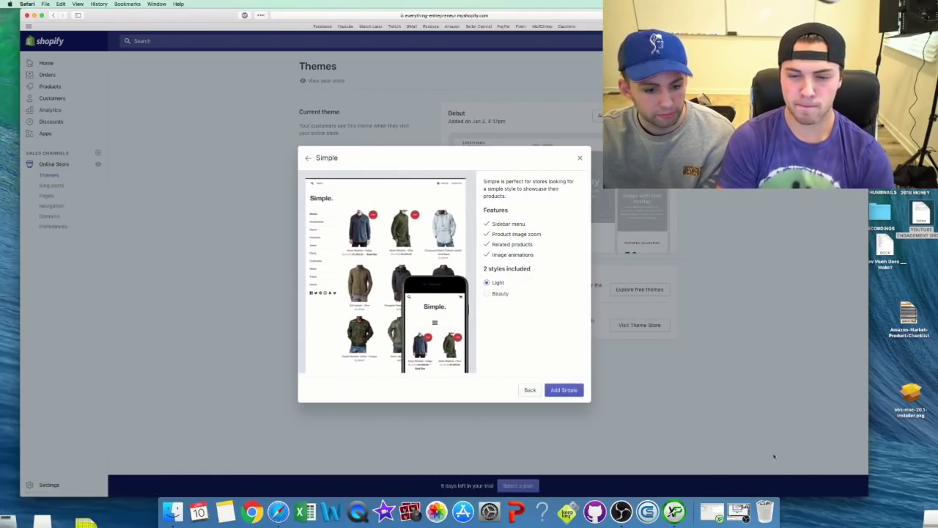
left_click(566, 393)
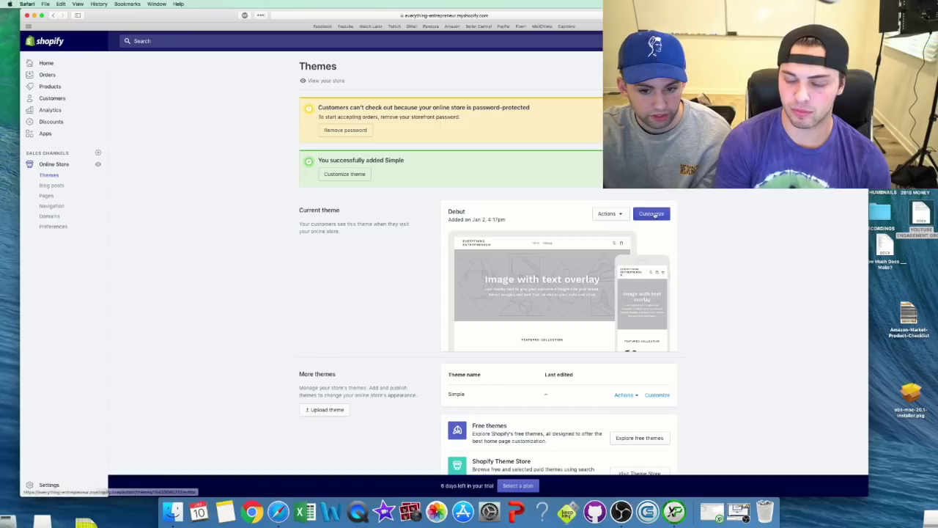
Open the current Debut theme for customization, review its home page sections and preview, and return to the themes overview
right_click(655, 214)
left_click(687, 199)
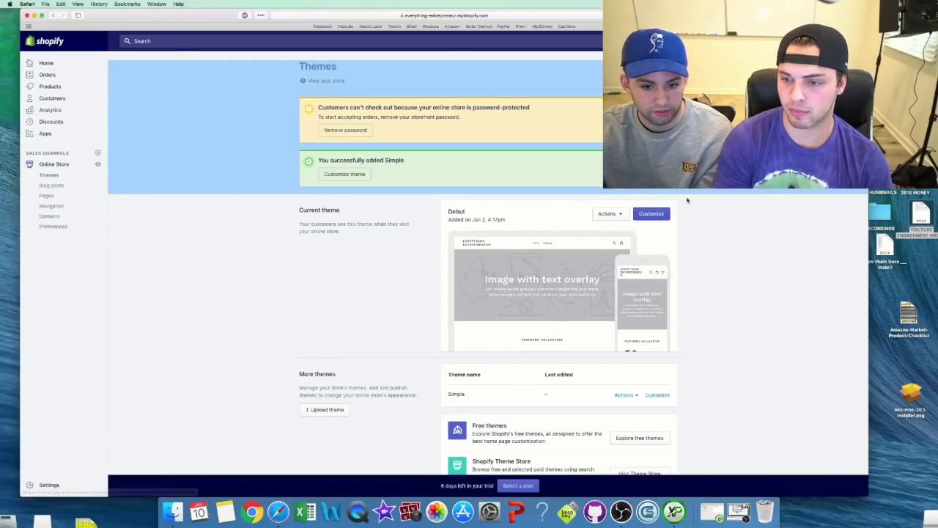
left_click(650, 214)
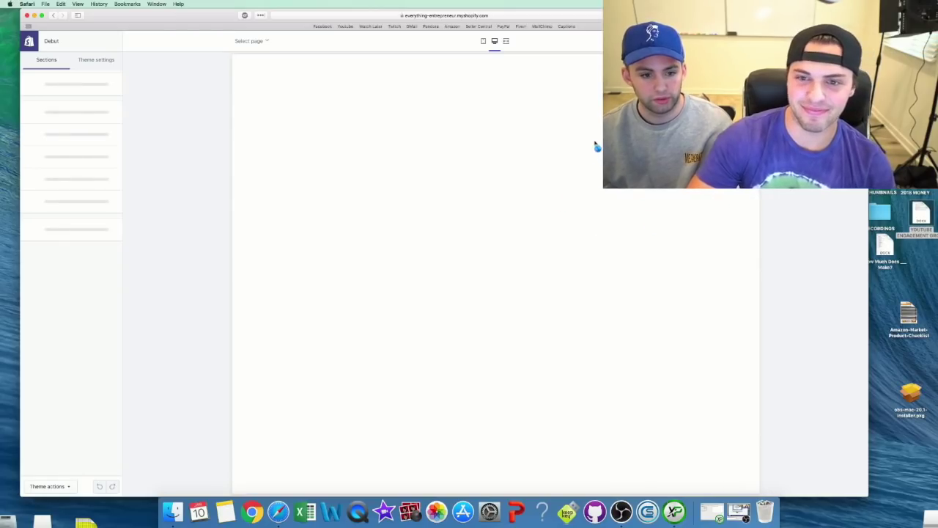
scroll(705, 194, "down", 2)
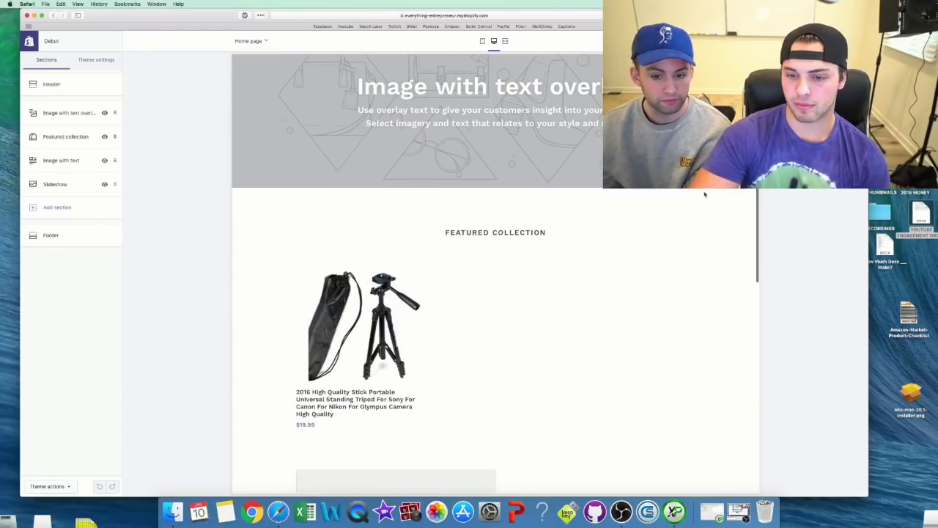
scroll(659, 202, "up", 2)
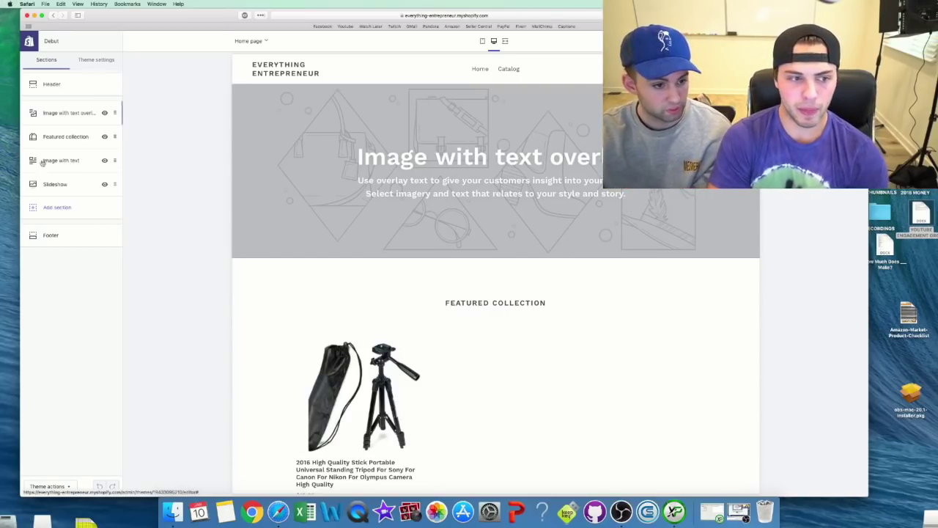
scroll(498, 268, "down", 5)
scroll(498, 266, "up", 5)
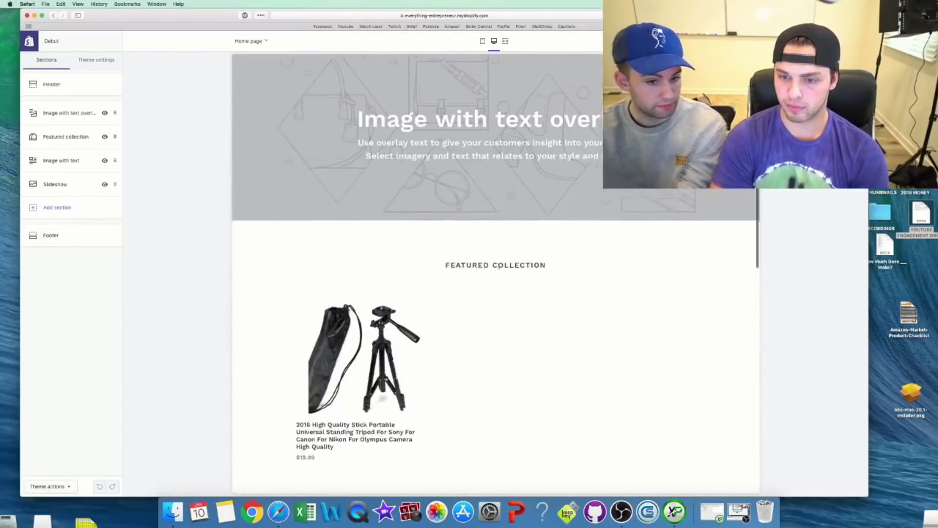
left_click(28, 41)
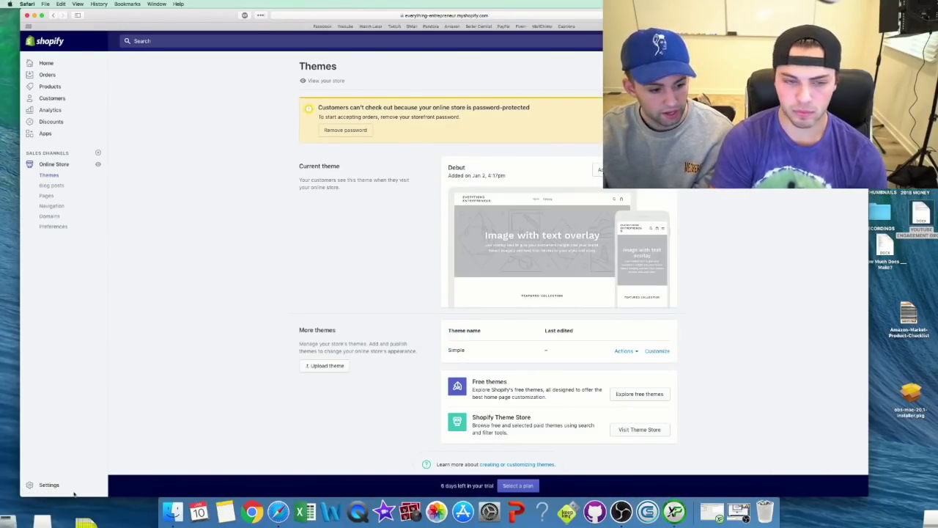
Open the store's shipping settings and go to the Domestic shipping zone
left_click(46, 485)
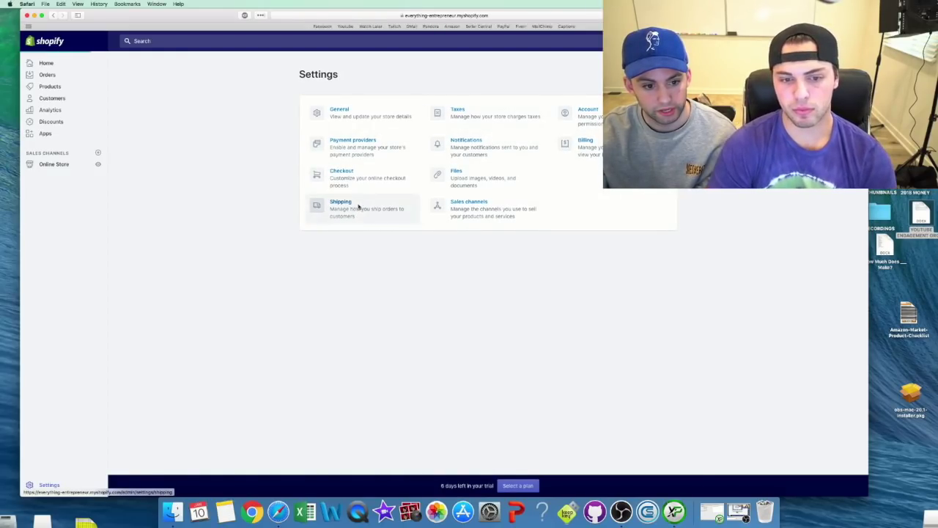
left_click(358, 208)
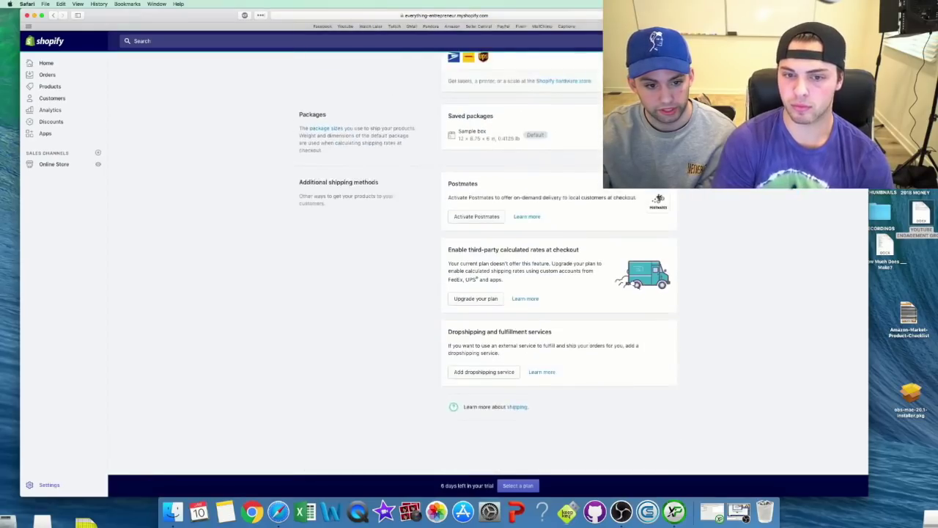
scroll(488, 247, "up", 2)
scroll(750, 193, "up", 5)
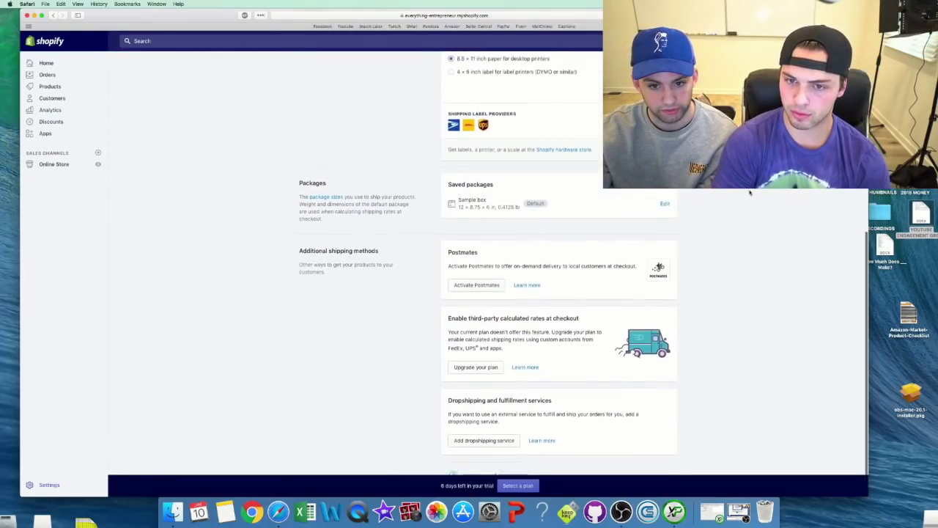
scroll(751, 208, "up", 6)
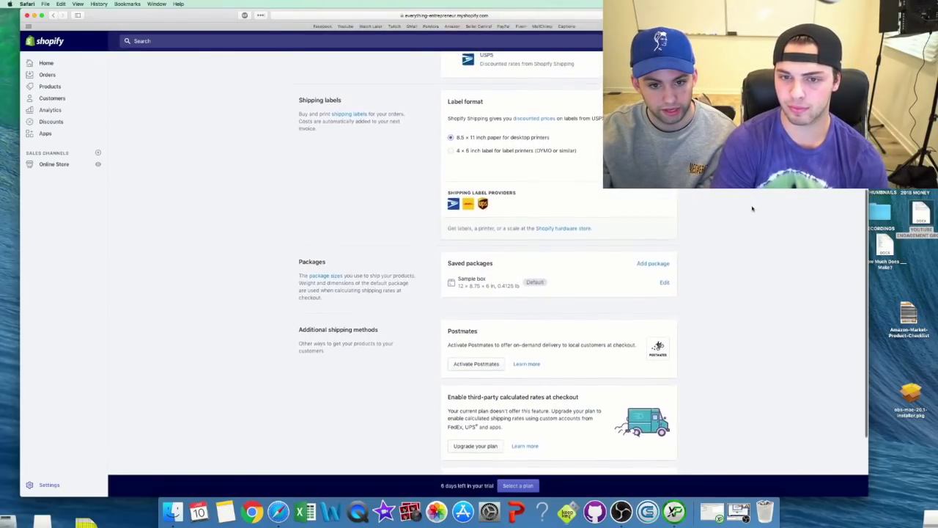
scroll(752, 209, "up", 2)
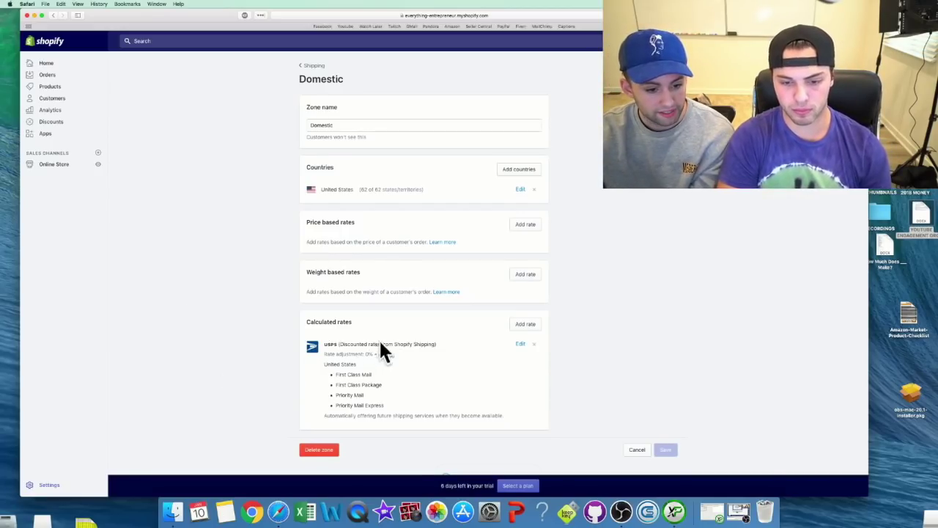
double_click(331, 344)
right_click(331, 344)
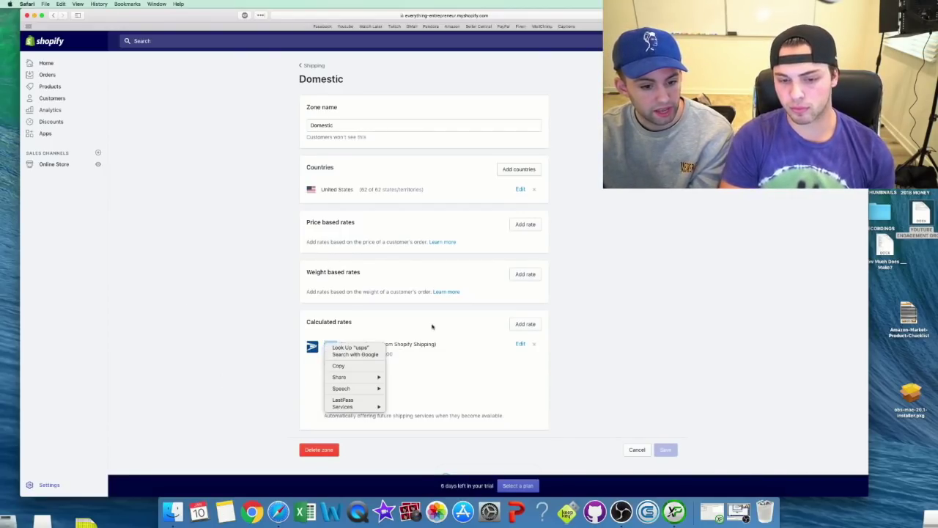
right_click(481, 343)
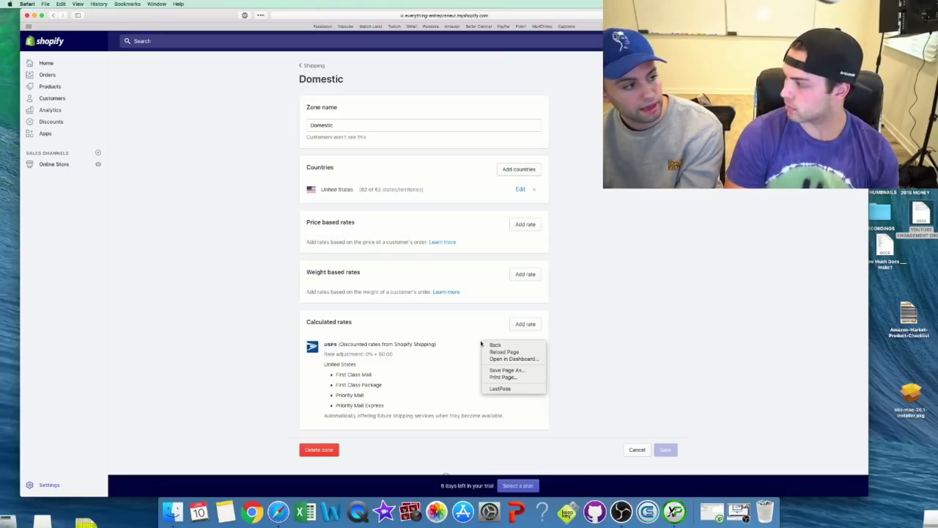
left_click(736, 302)
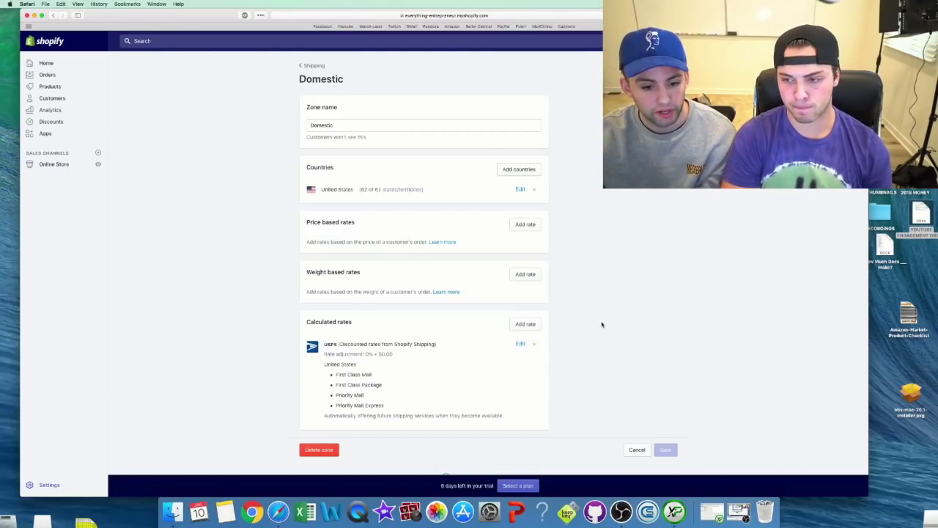
Add a price based rate named SH with a rate amount of $4.99 to the Domestic zone
left_click(525, 225)
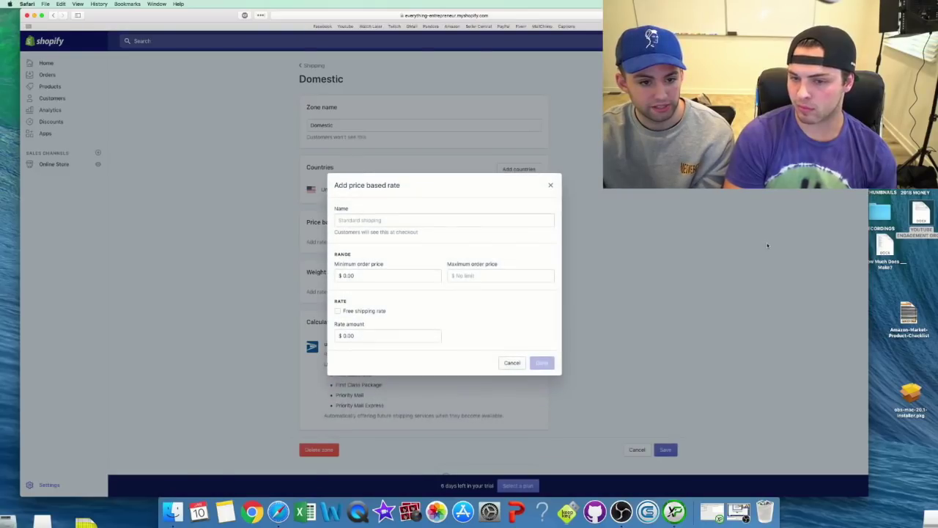
left_click(550, 184)
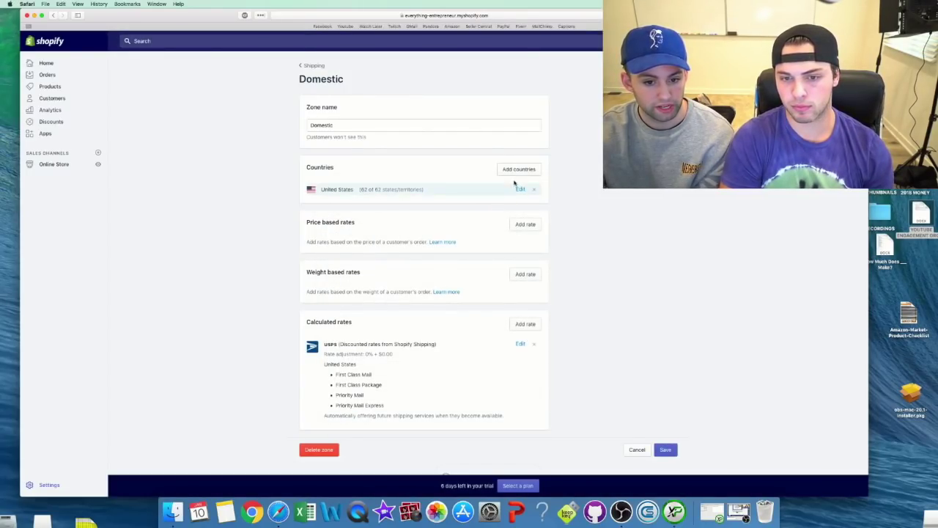
left_click(535, 230)
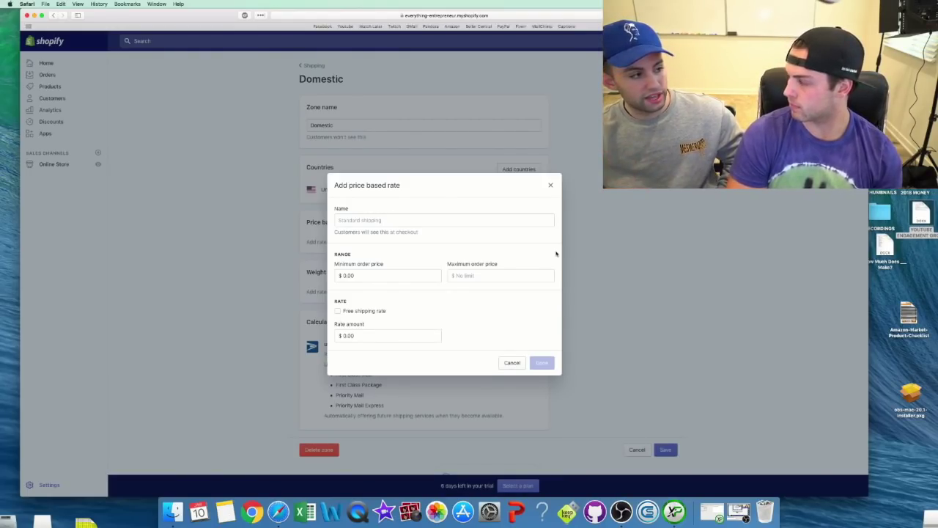
left_click(402, 222)
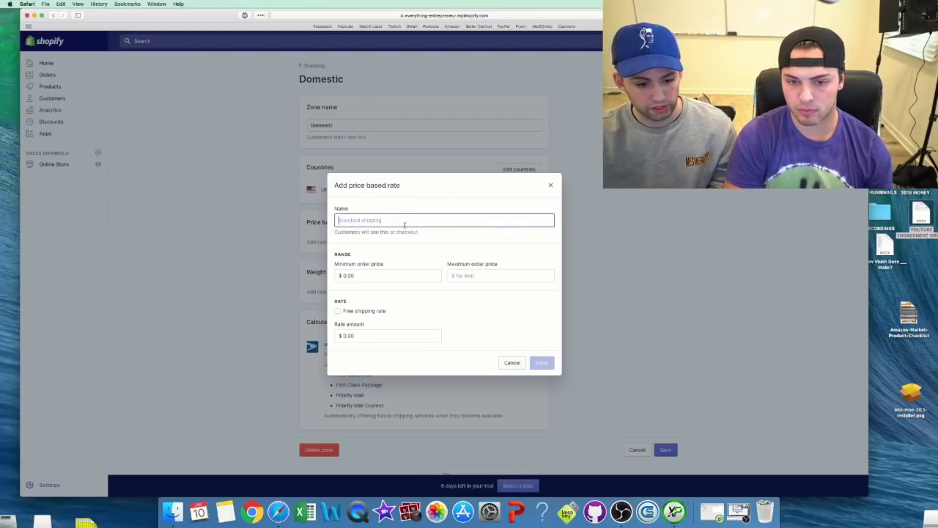
type("SH")
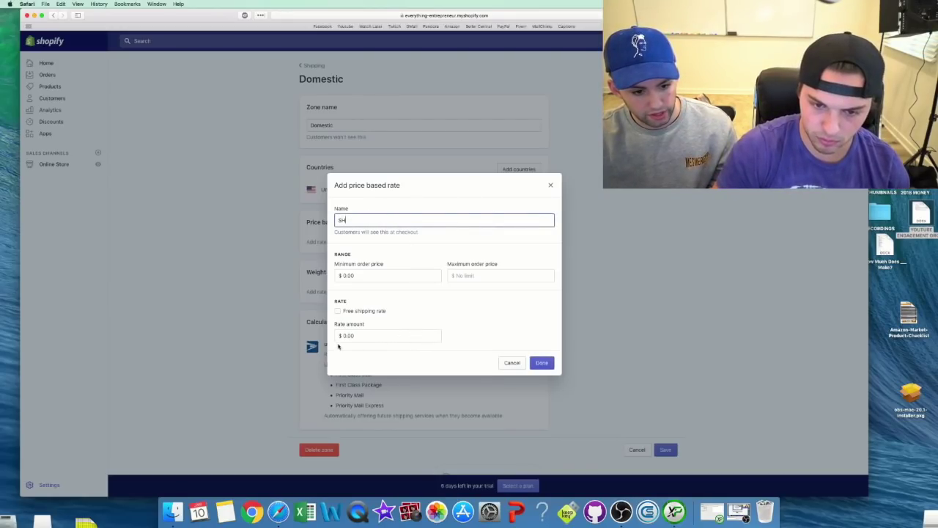
left_click(337, 336)
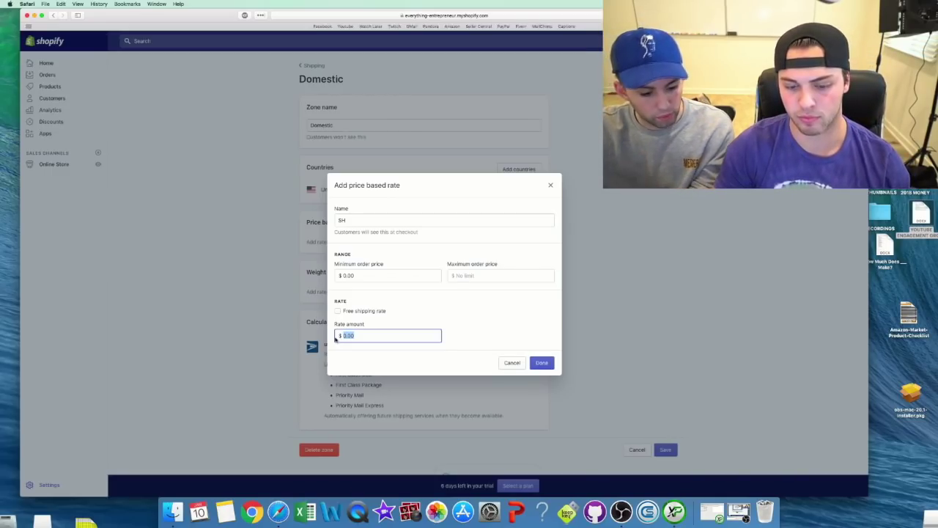
type("4.99")
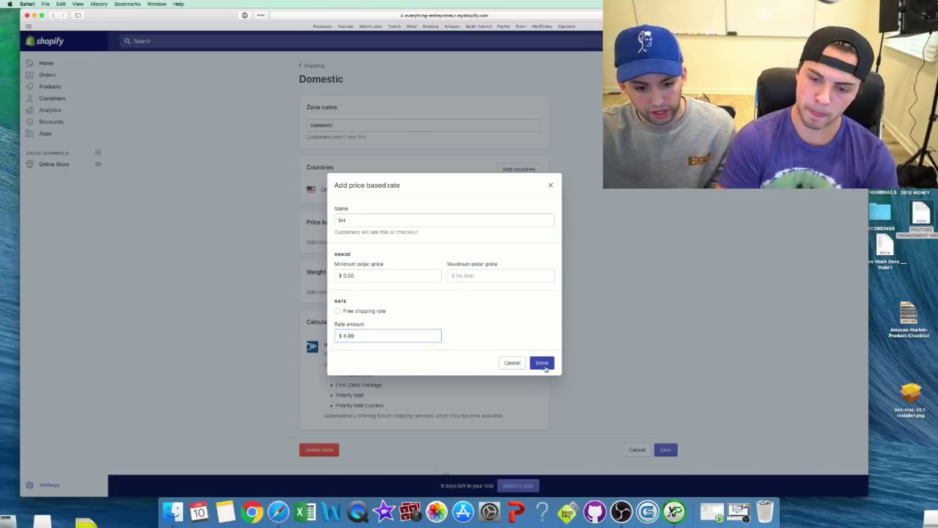
left_click(541, 363)
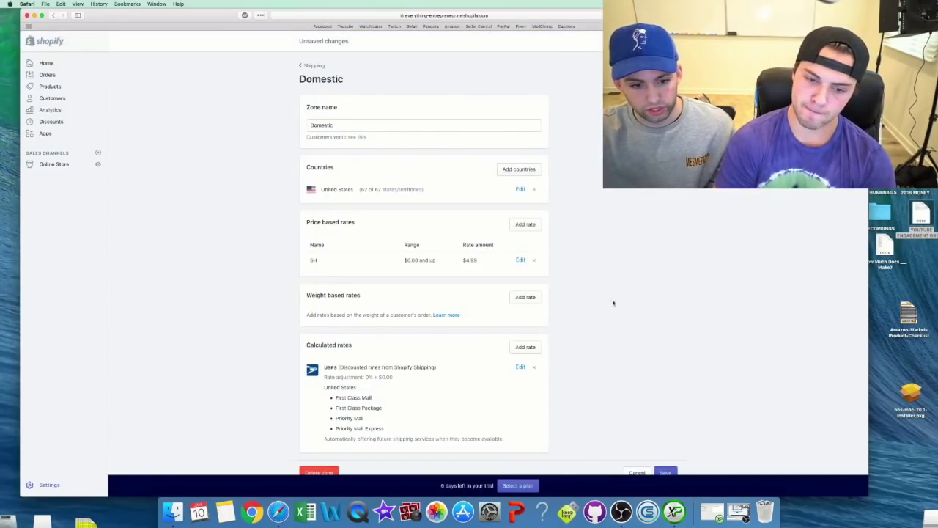
Remove the USPS calculated rate from the Domestic zone
left_click(529, 225)
left_click(576, 200)
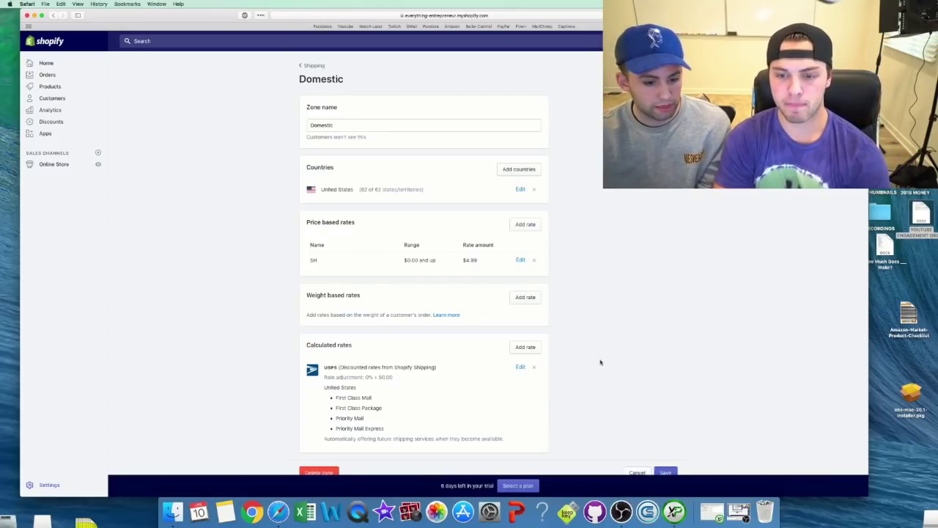
left_click(535, 370)
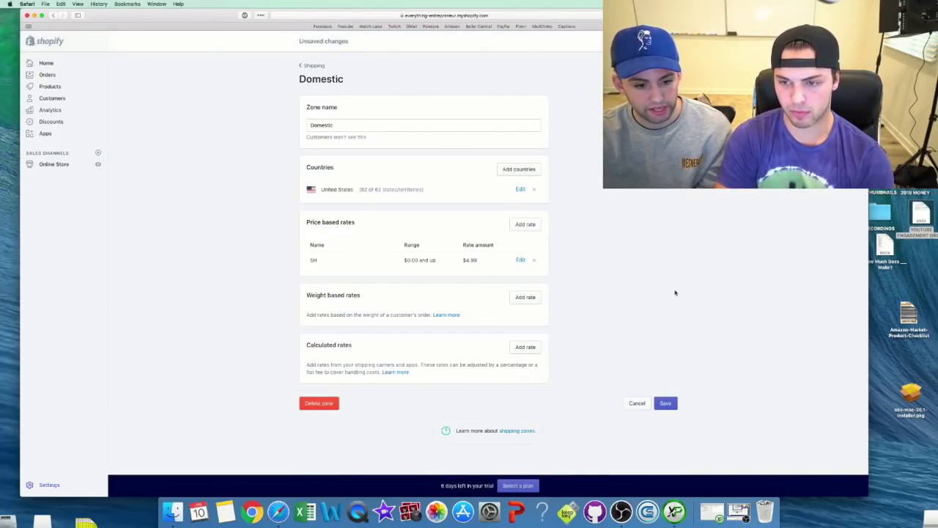
Add a price based rate named ES with a rate amount of $9.99 to the Domestic zone and save the zone
left_click(531, 225)
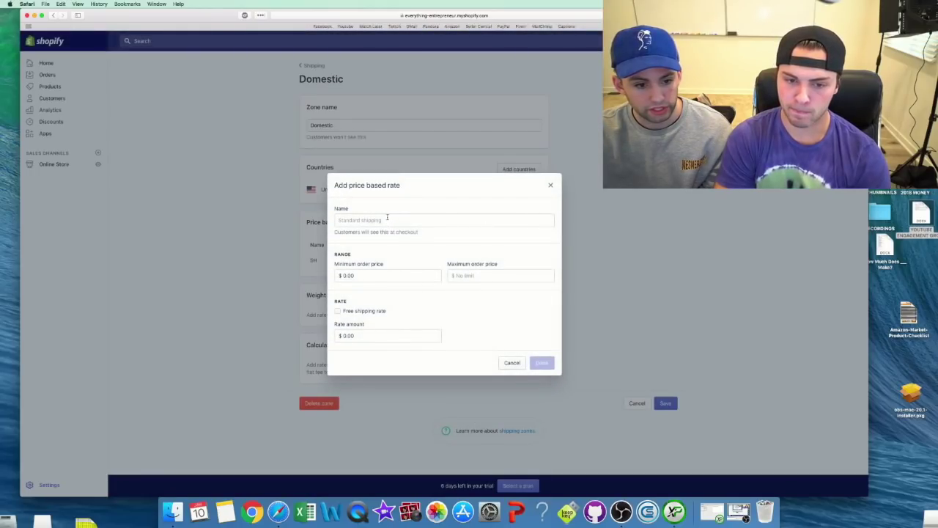
left_click(386, 218)
type("E")
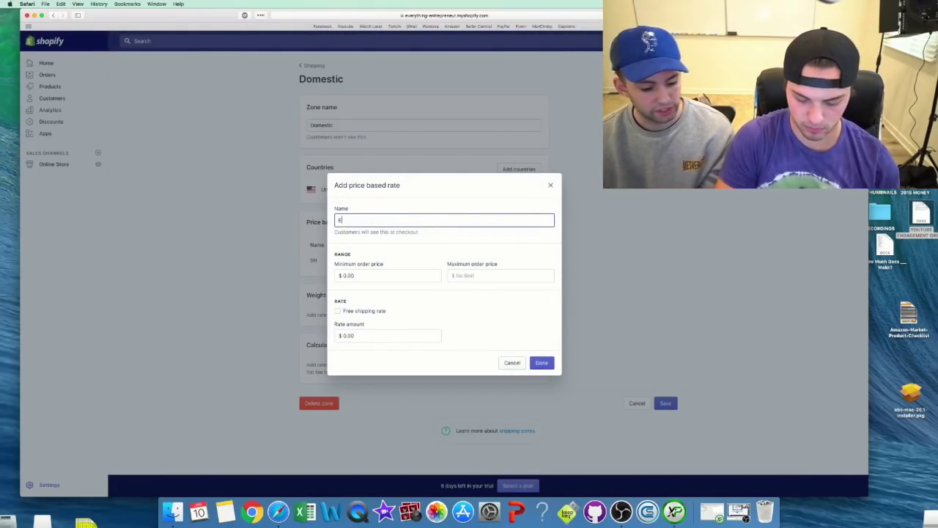
type("S")
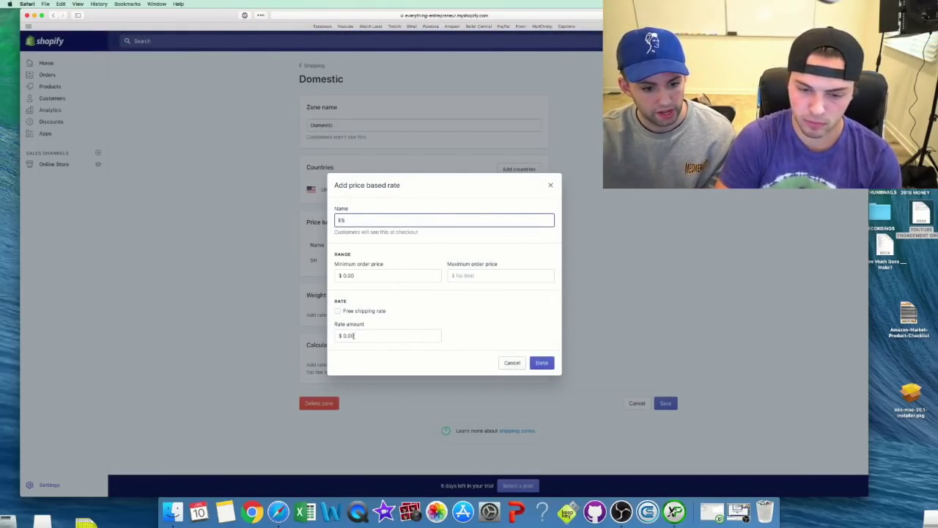
left_click(343, 335)
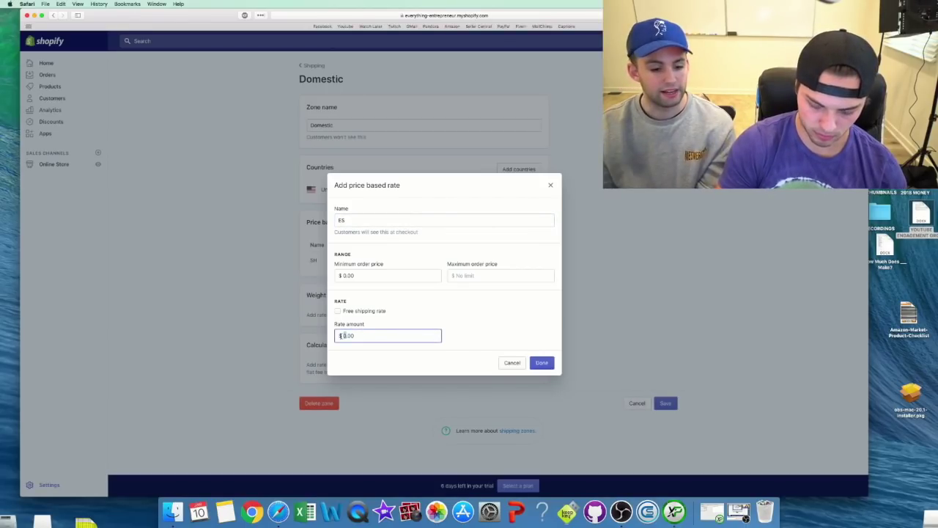
type("9.00")
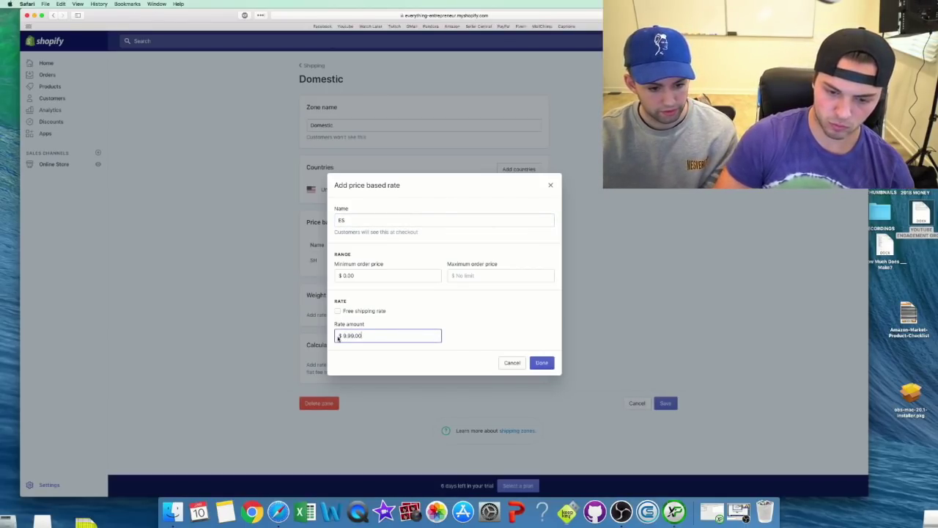
key("Delete")
key("Delete")
key("Delete")
left_click(542, 363)
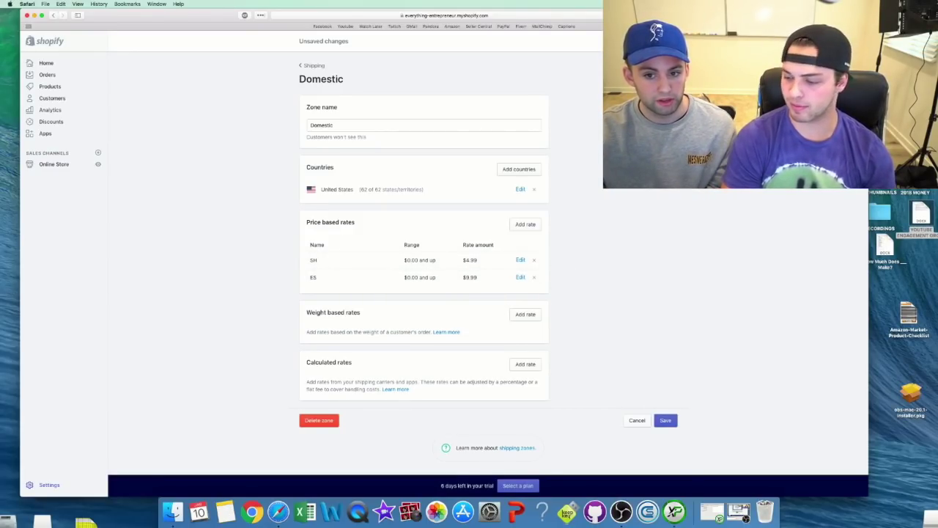
left_click(665, 420)
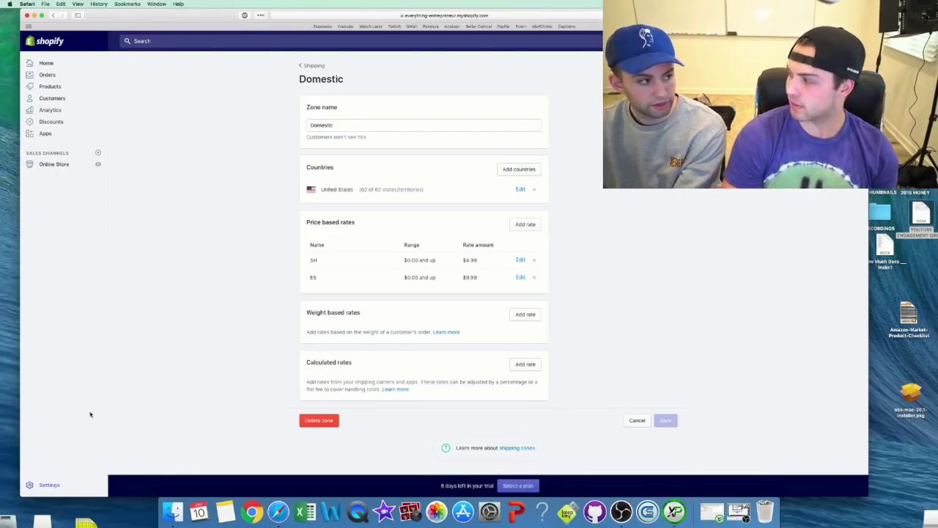
Generate the sample refund policy, privacy policy and terms of service in the checkout settings and save them
left_click(48, 486)
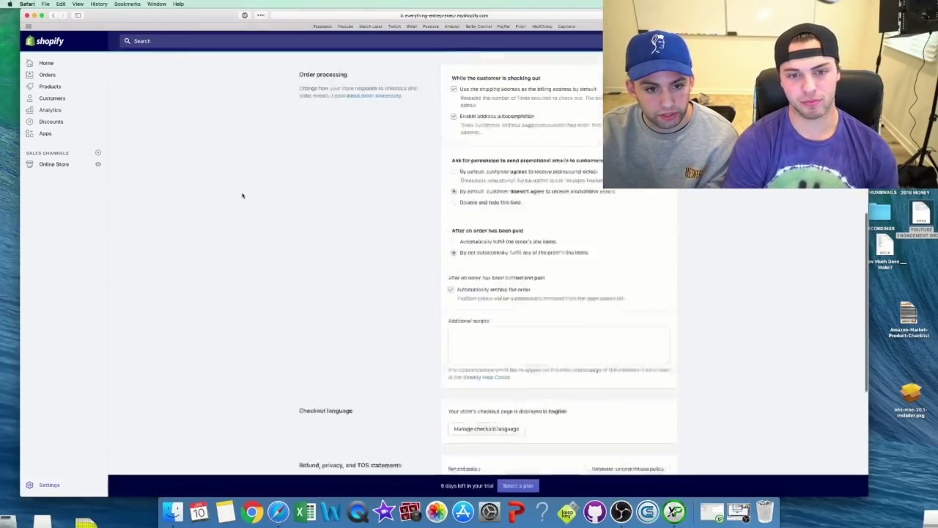
scroll(601, 211, "down", 5)
left_click(609, 198)
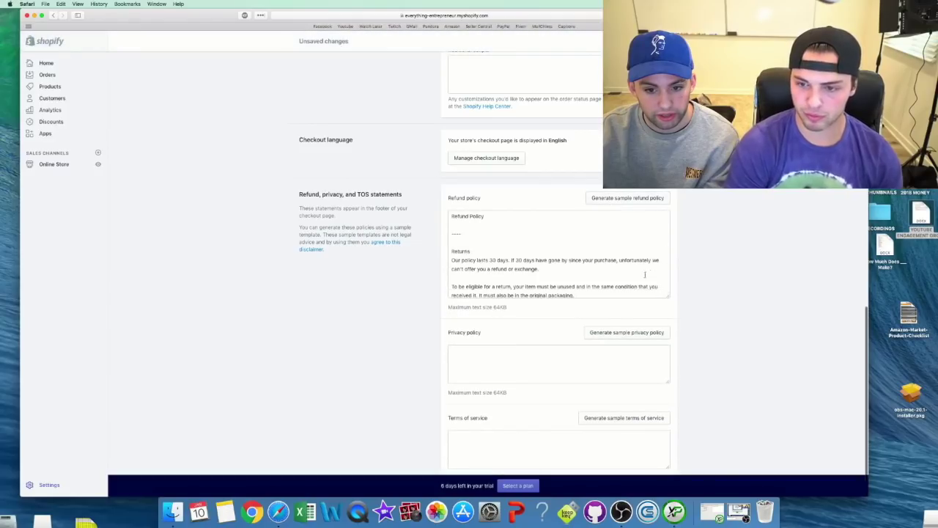
left_click(627, 331)
scroll(506, 366, "down", 3)
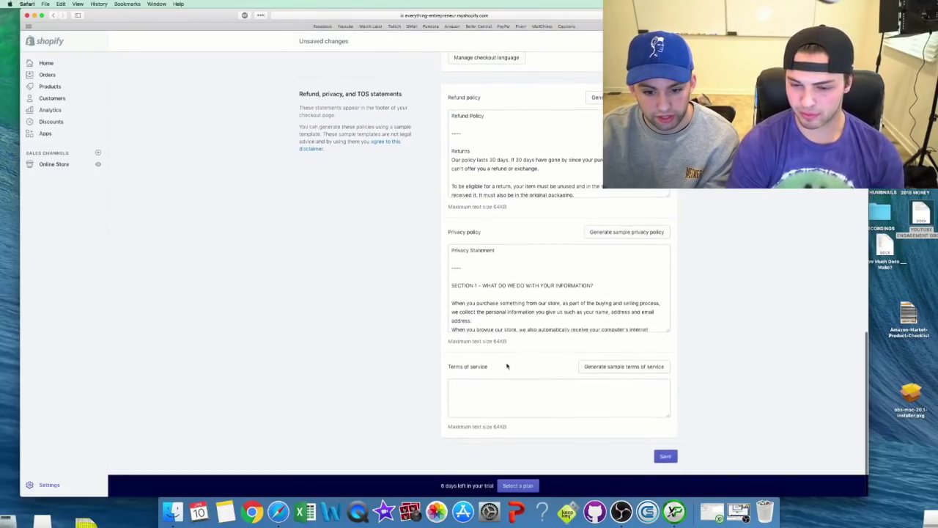
left_click(623, 367)
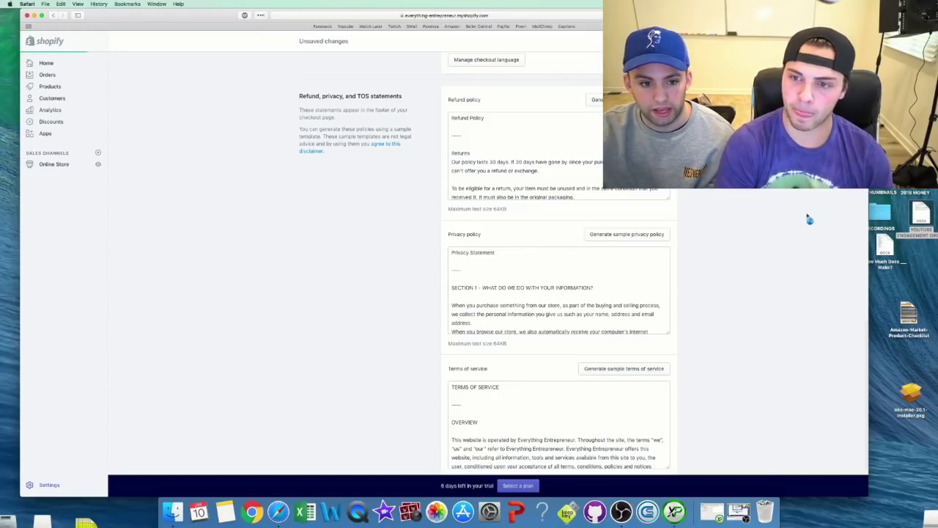
key("super+s")
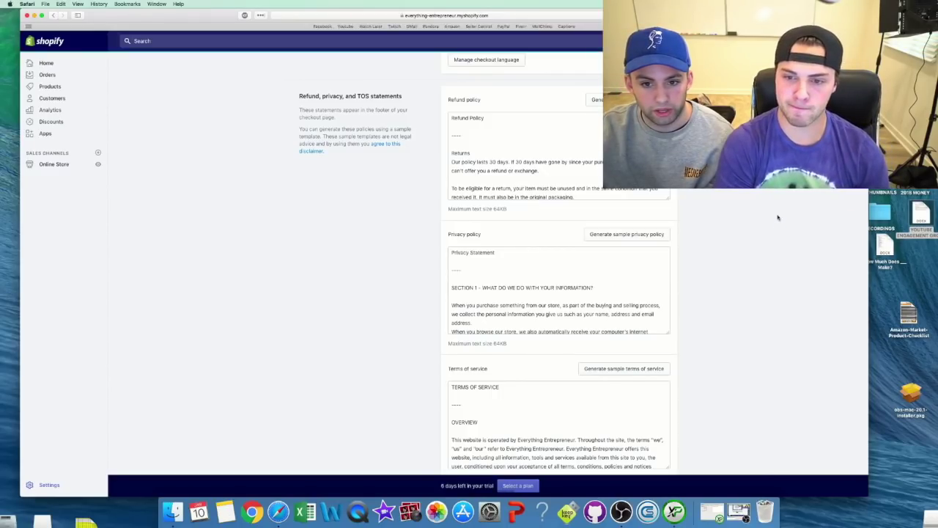
Open the online store in a new tab and start a new page from its Pages section
right_click(52, 165)
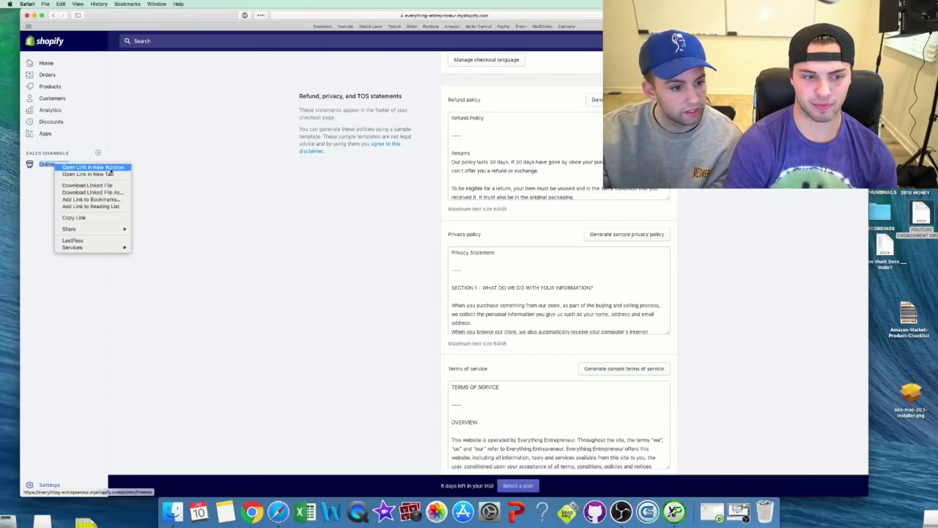
left_click(88, 174)
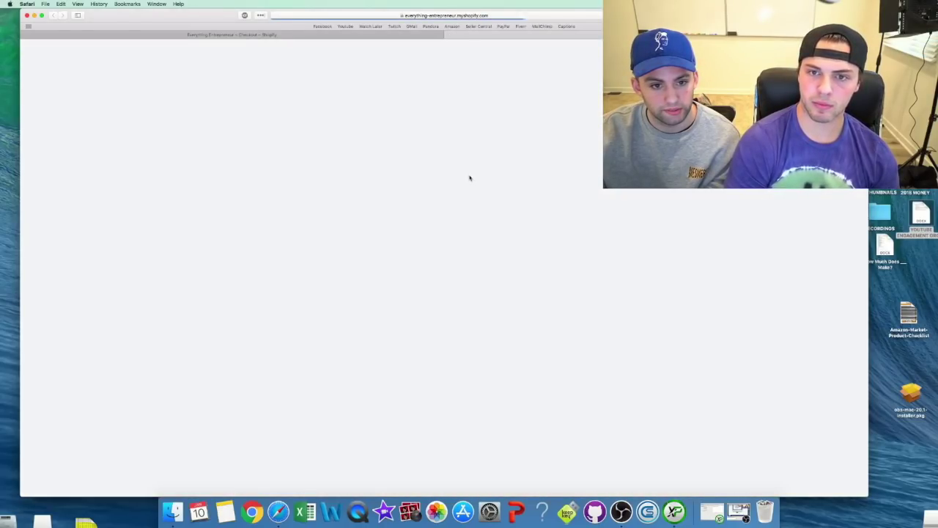
left_click(45, 205)
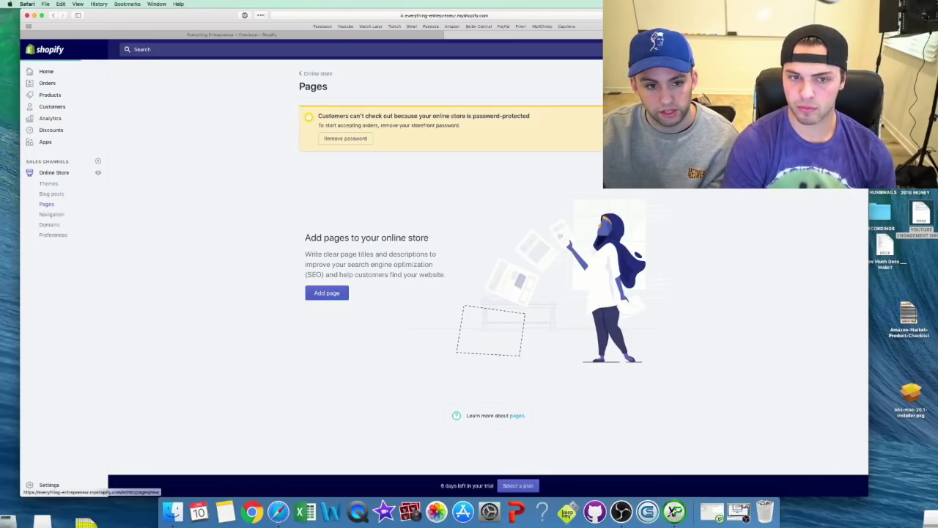
left_click(326, 293)
Select the refund policy text in the checkout settings and return to the blank new page form
key("super+bracketleft")
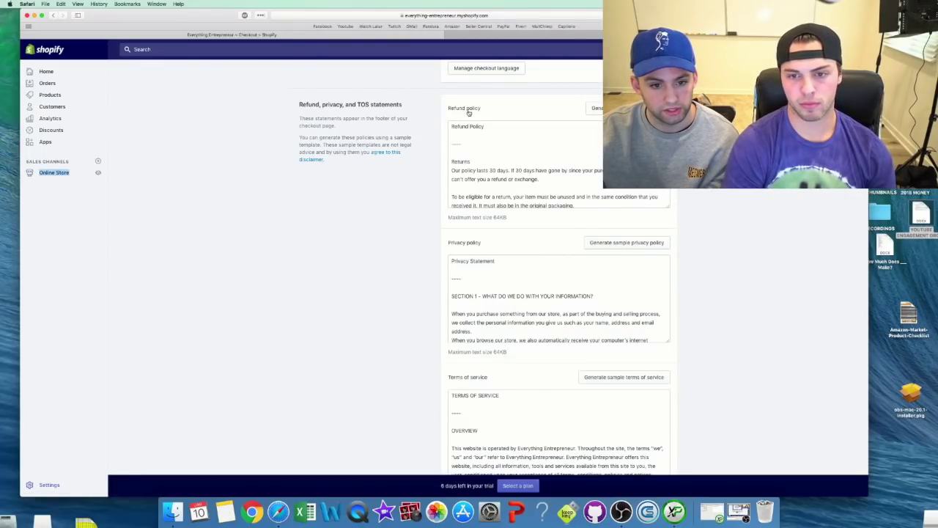
left_click(477, 156)
right_click(477, 156)
left_click(463, 155)
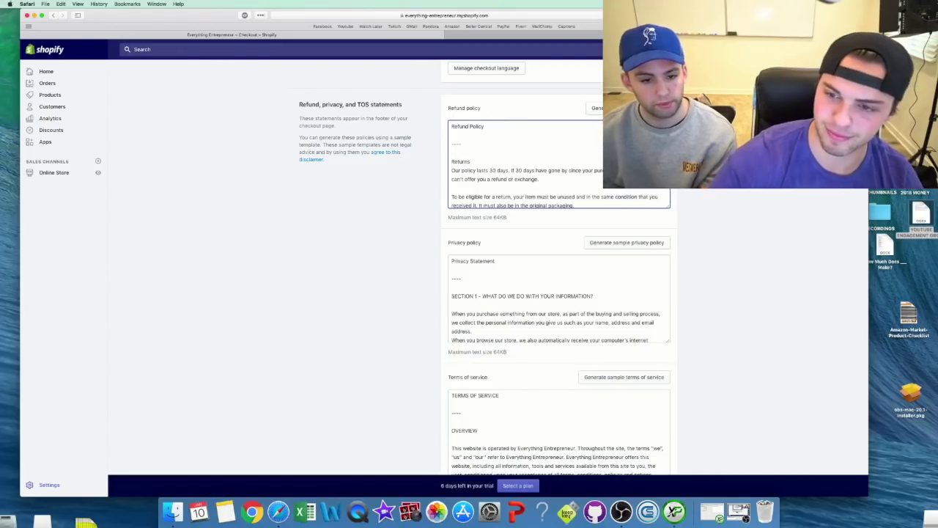
left_click_drag(452, 126, 737, 222)
left_click(738, 222)
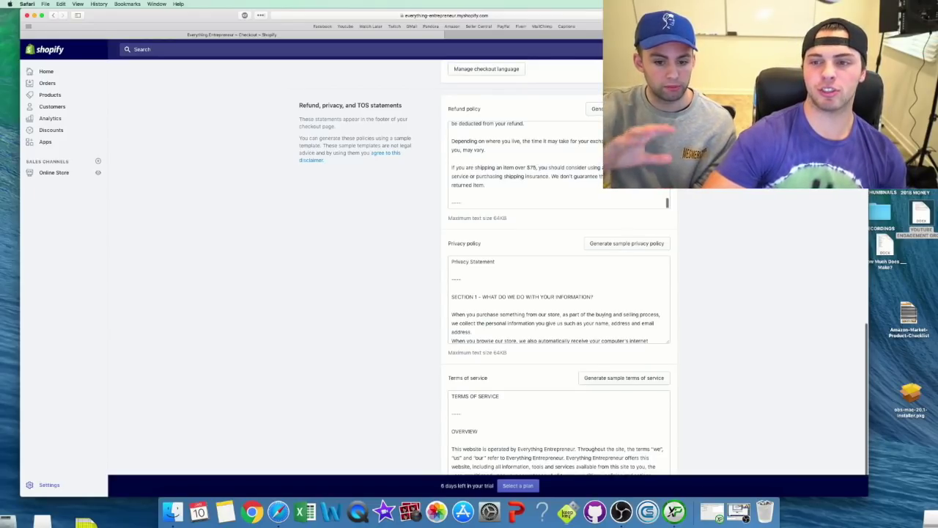
scroll(556, 293, "up", 4)
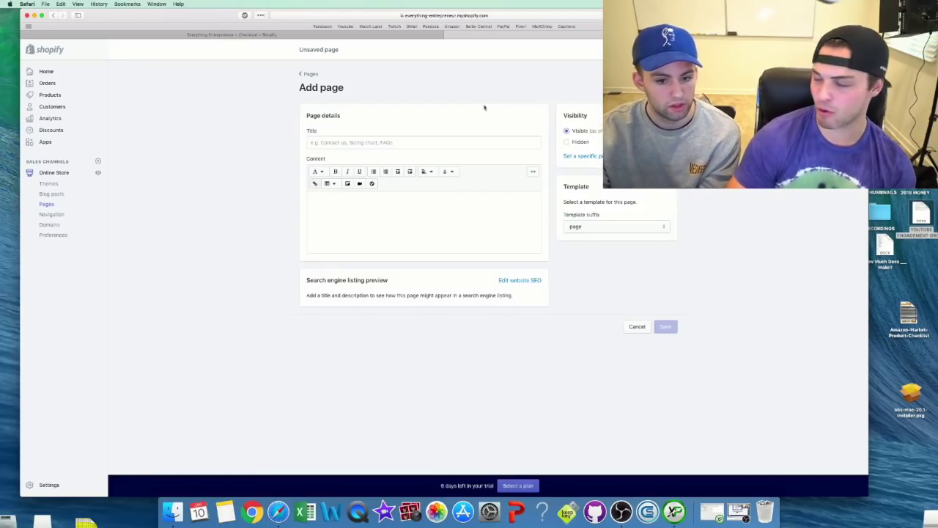
Review the Main menu's items in the online store navigation and open the URL redirects page
left_click(53, 214)
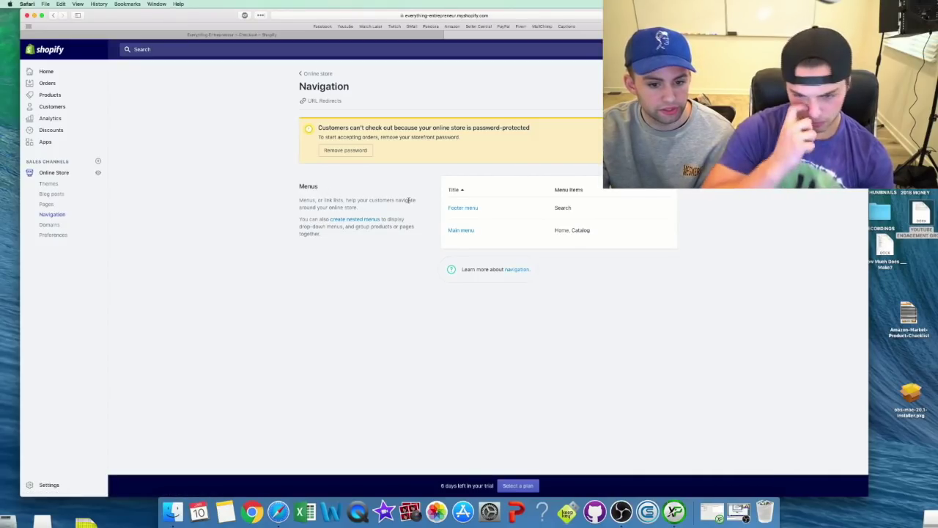
left_click(464, 231)
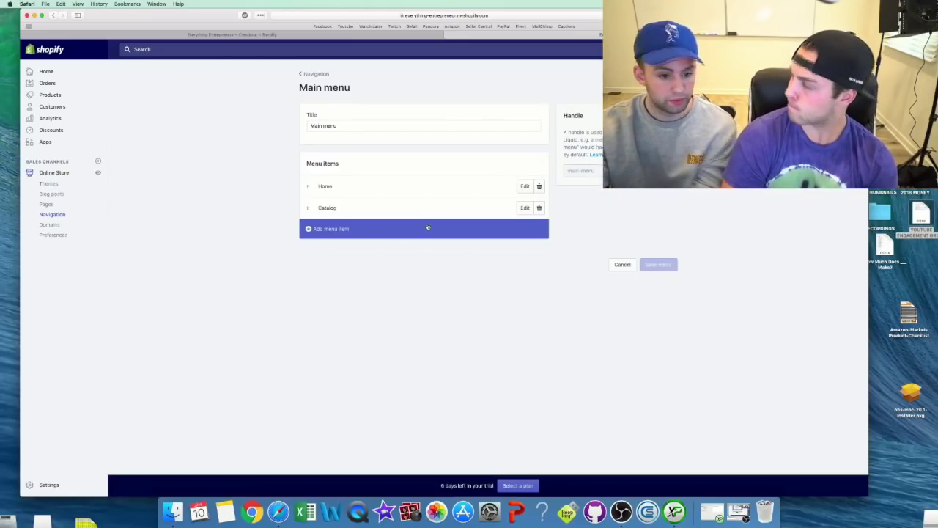
left_click(55, 215)
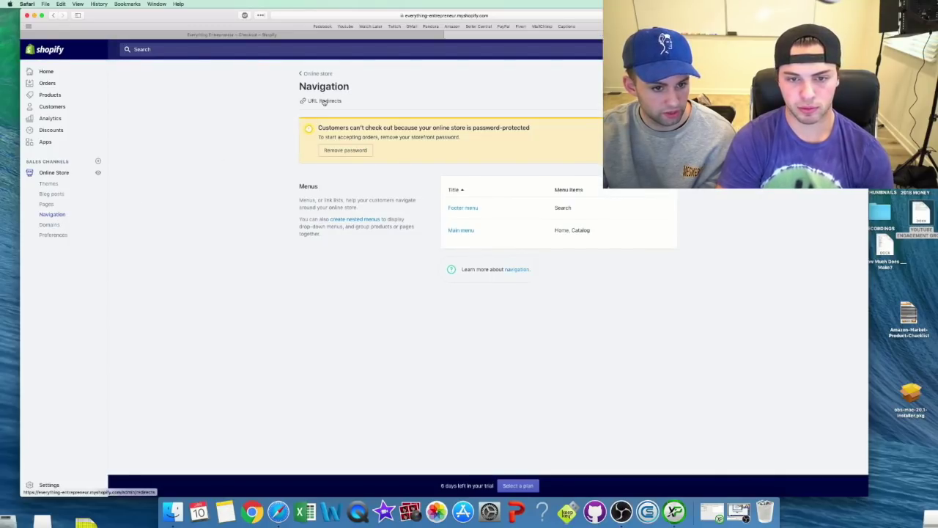
right_click(325, 100)
left_click(280, 106)
left_click(323, 100)
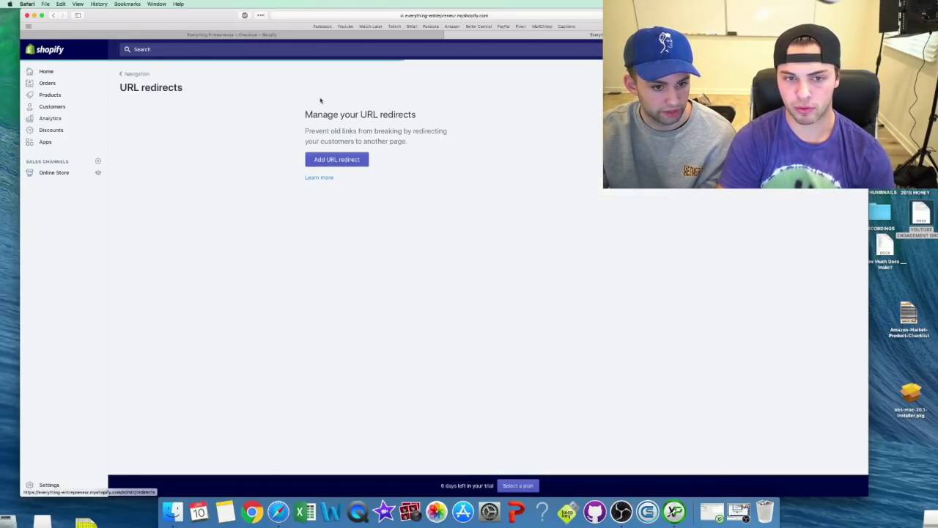
left_click(336, 223)
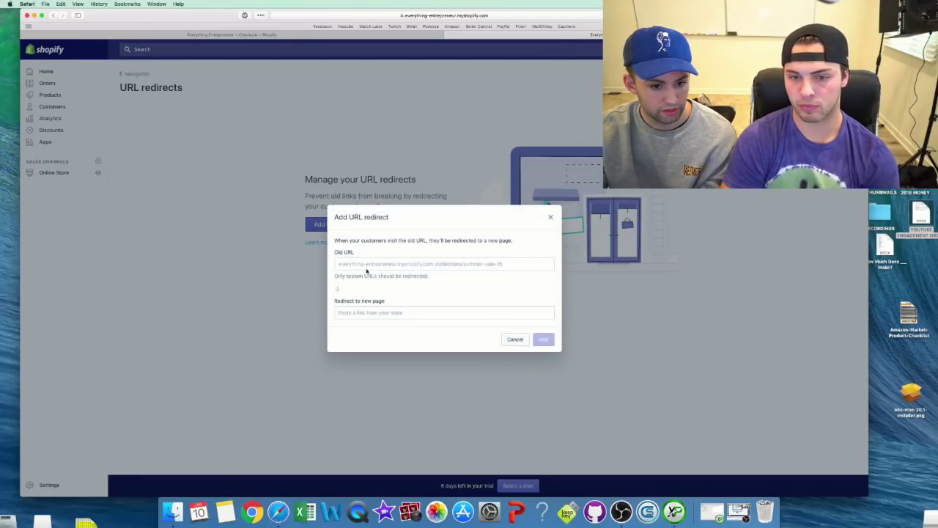
left_click(396, 266)
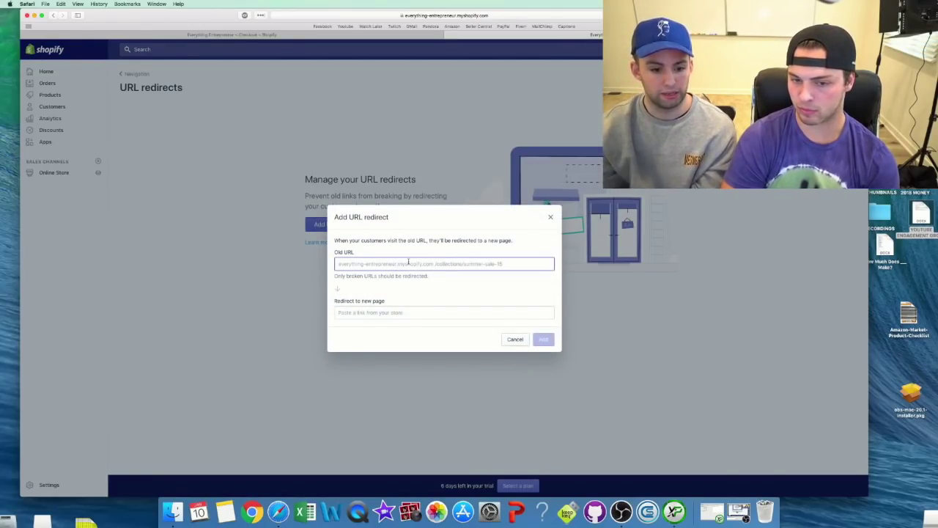
type("/123")
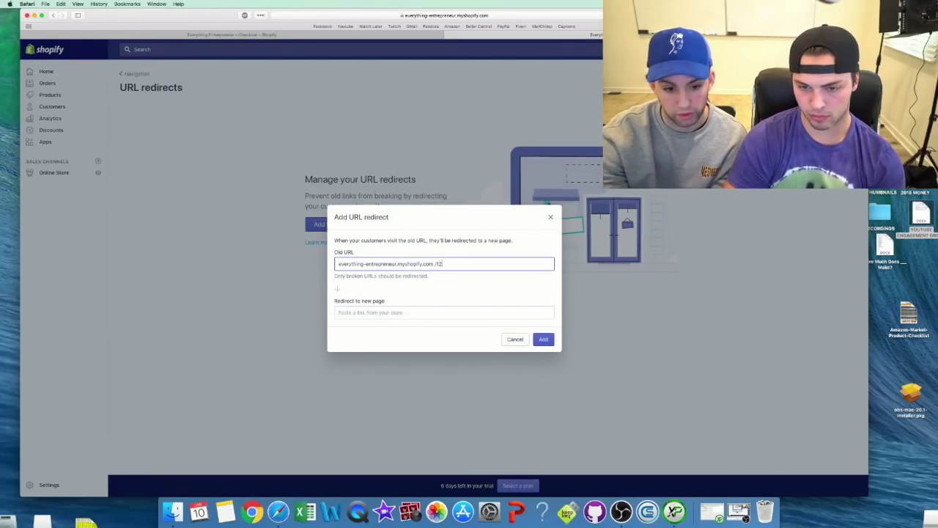
right_click(404, 314)
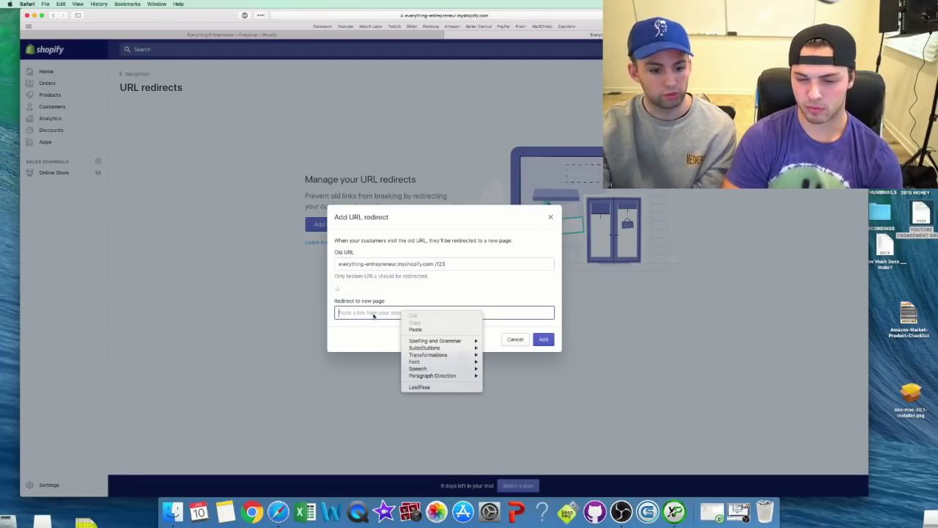
right_click(370, 314)
left_click(362, 312)
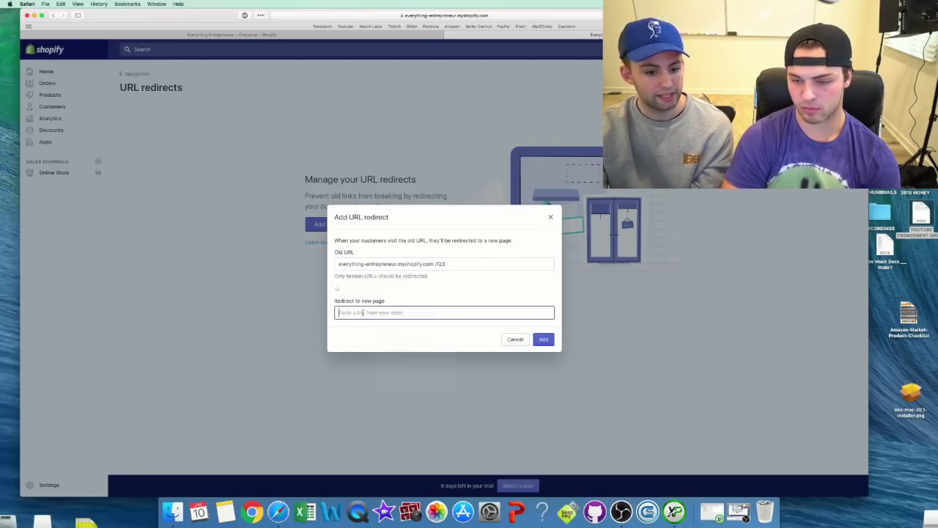
left_click(511, 341)
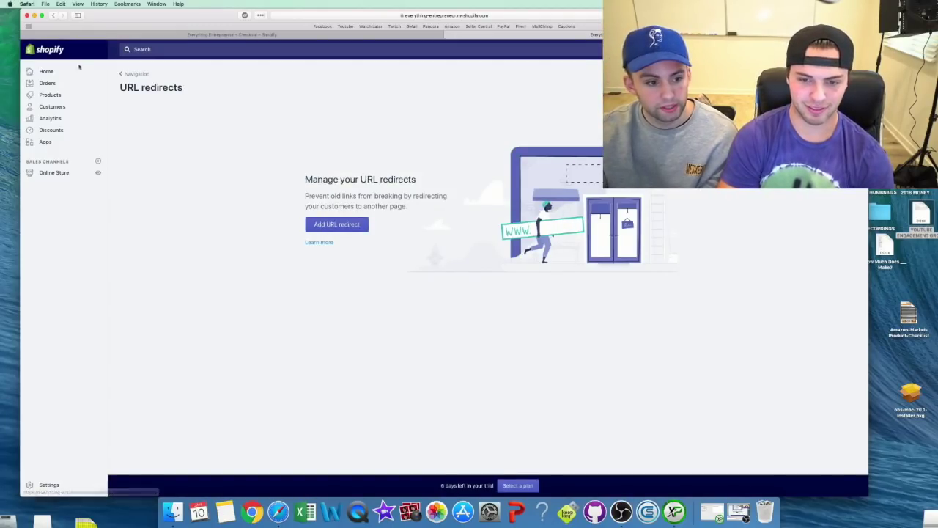
Browse the store's full product list and open a blank form for adding a product
left_click(55, 98)
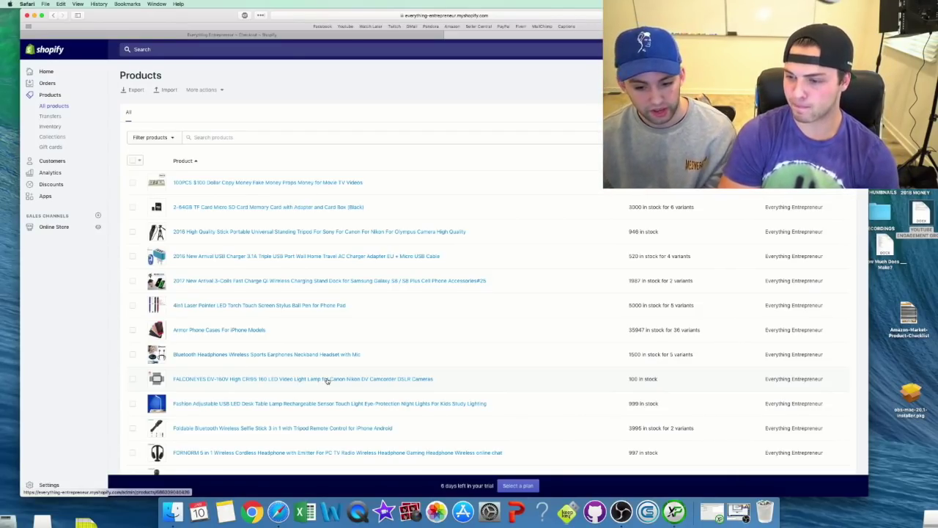
scroll(257, 241, "up", 1)
scroll(268, 264, "down", 5)
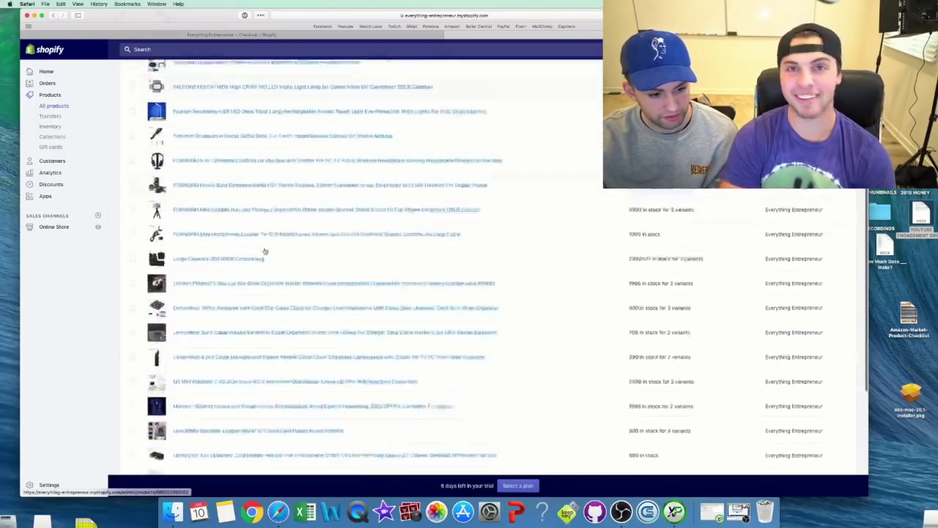
scroll(264, 251, "up", 5)
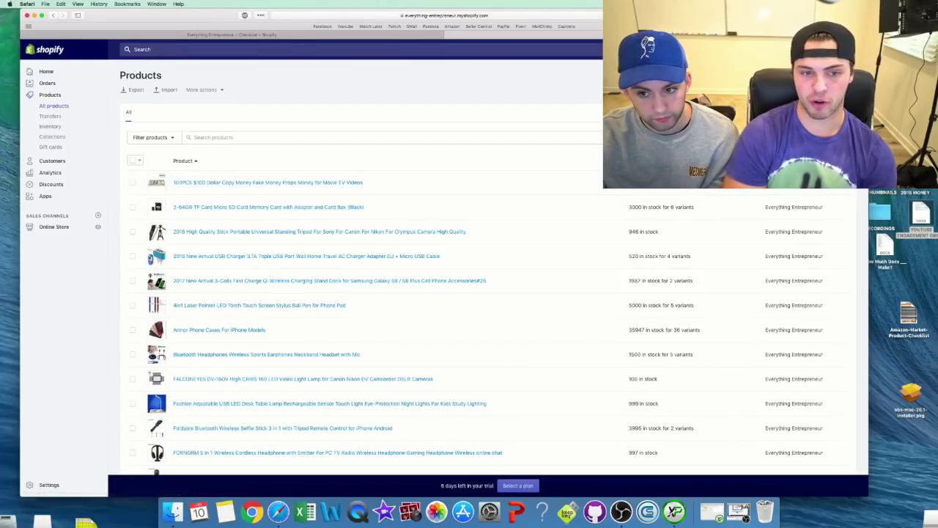
left_click(814, 75)
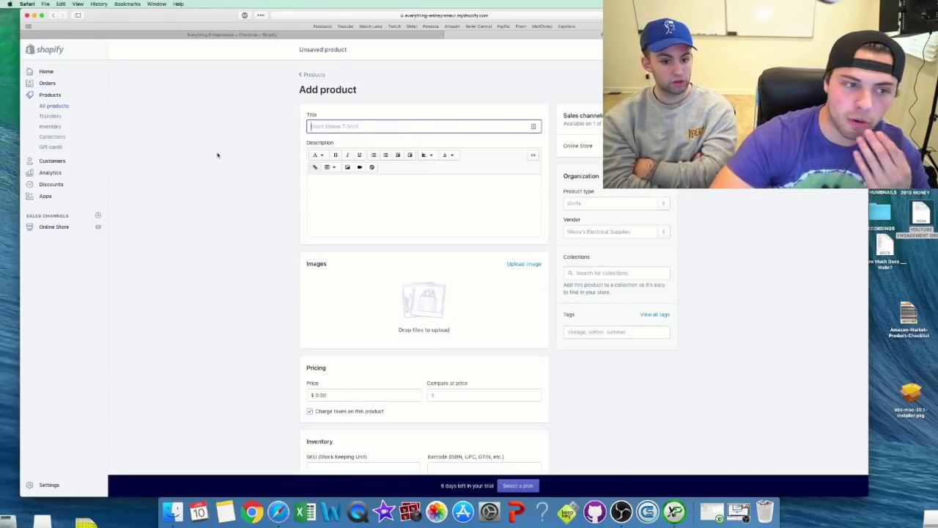
Open the installed Oberlo app to its product search
left_click(47, 197)
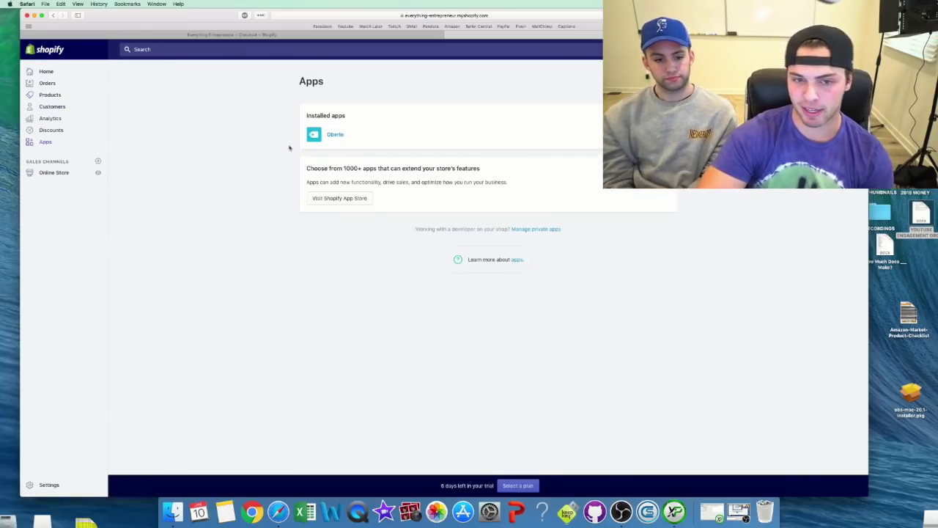
left_click(331, 134)
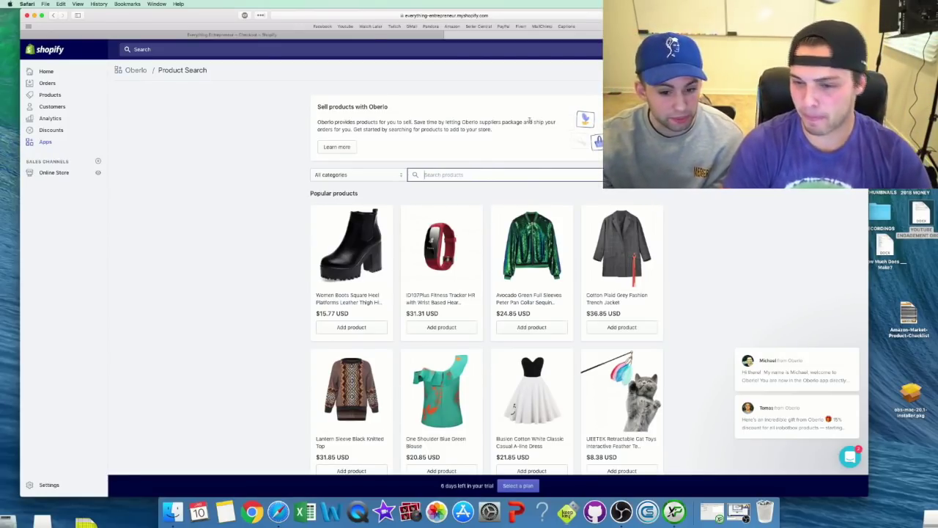
Add the Avocado Green Full Sleeves Peter Pan Collar Sequined Bomber Jacket from Oberlo to the store at a price of $49.99
left_click(560, 203)
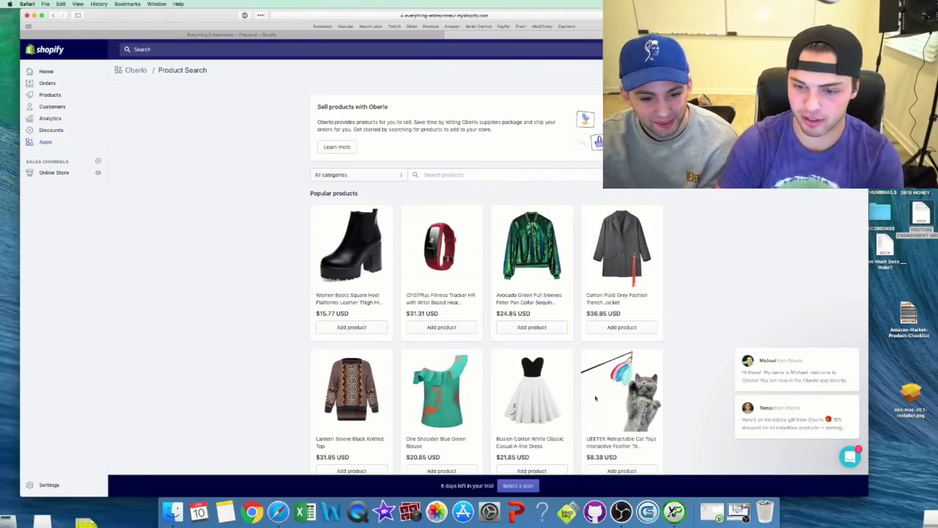
left_click(532, 328)
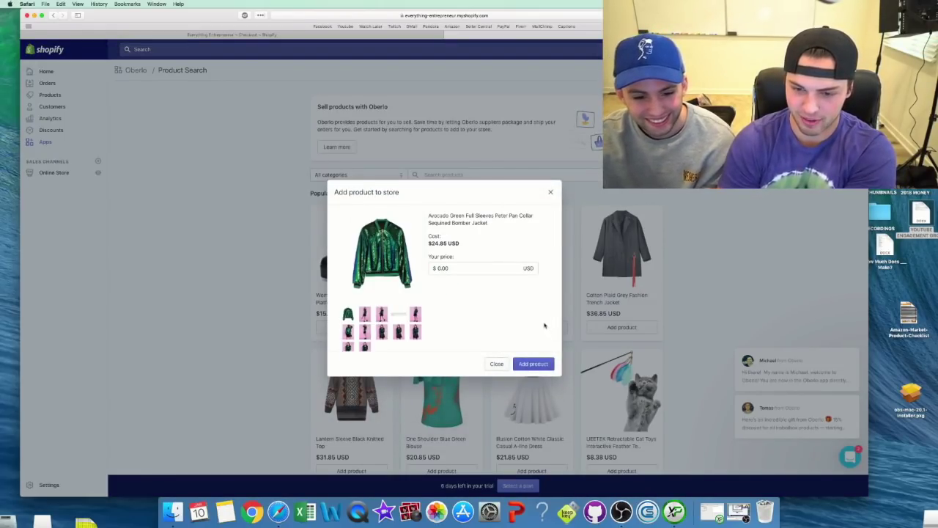
left_click(438, 268)
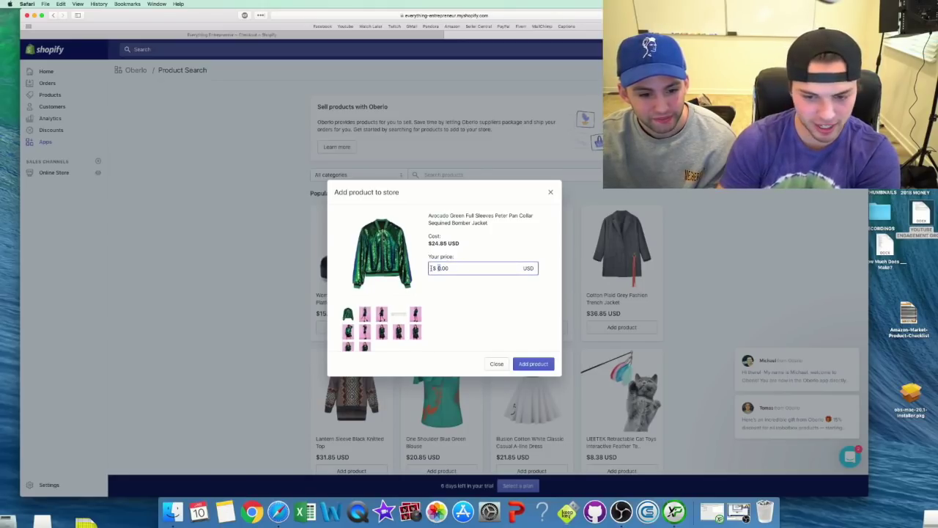
type("49")
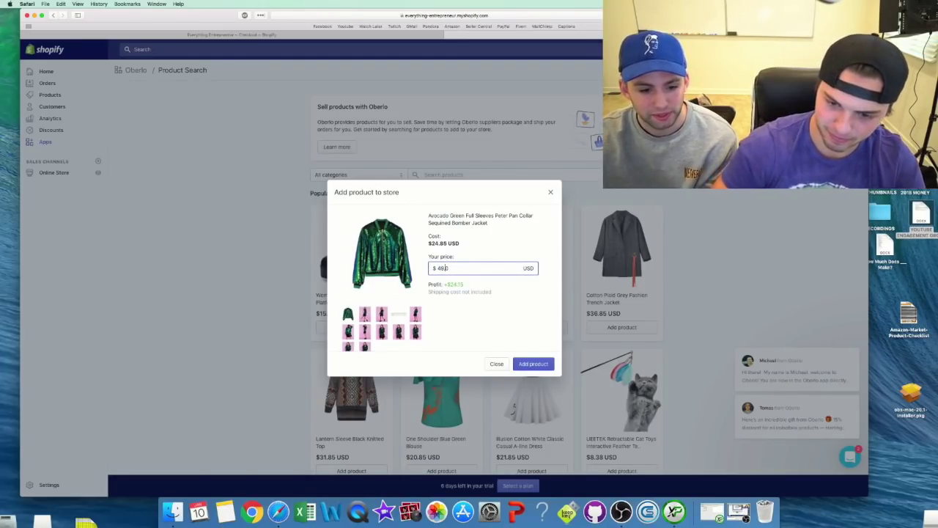
type(".99")
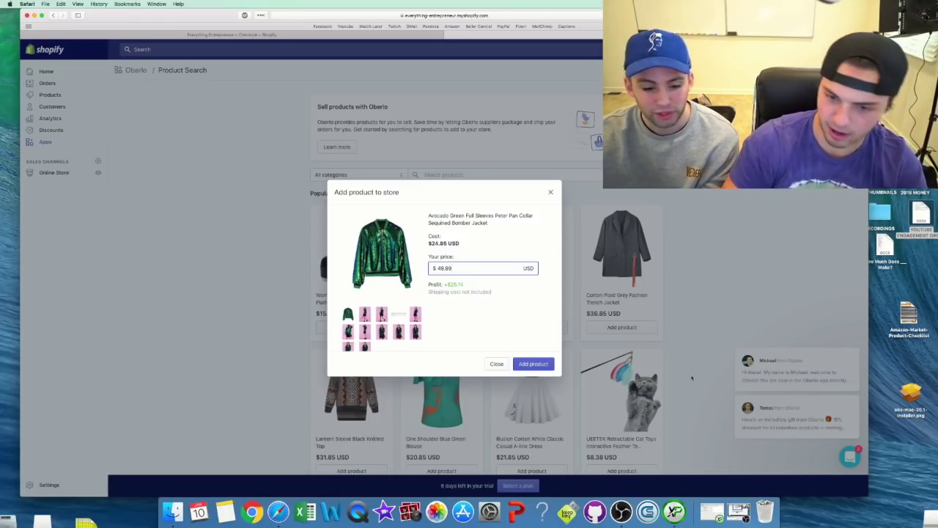
left_click(527, 324)
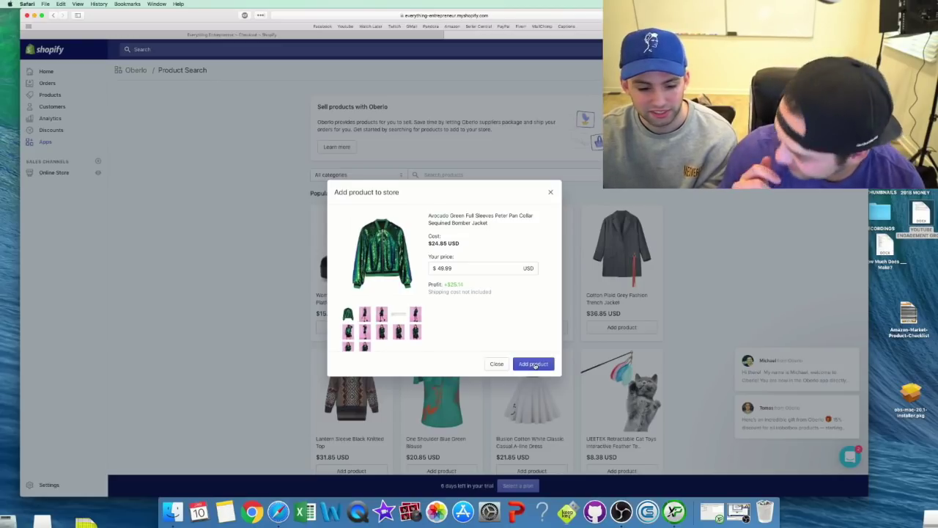
left_click(534, 364)
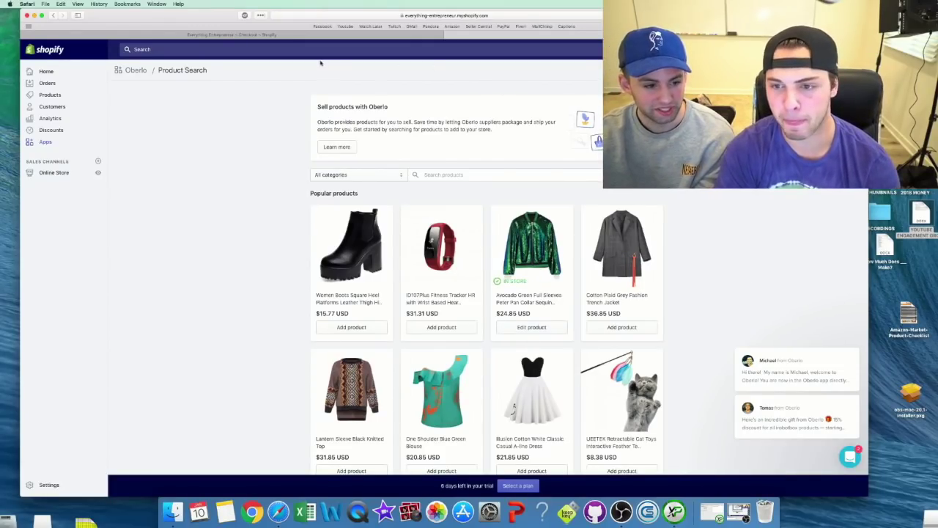
Browse the store's product list and open the Avocado Green bomber jacket's details to look at its product type field
left_click(45, 73)
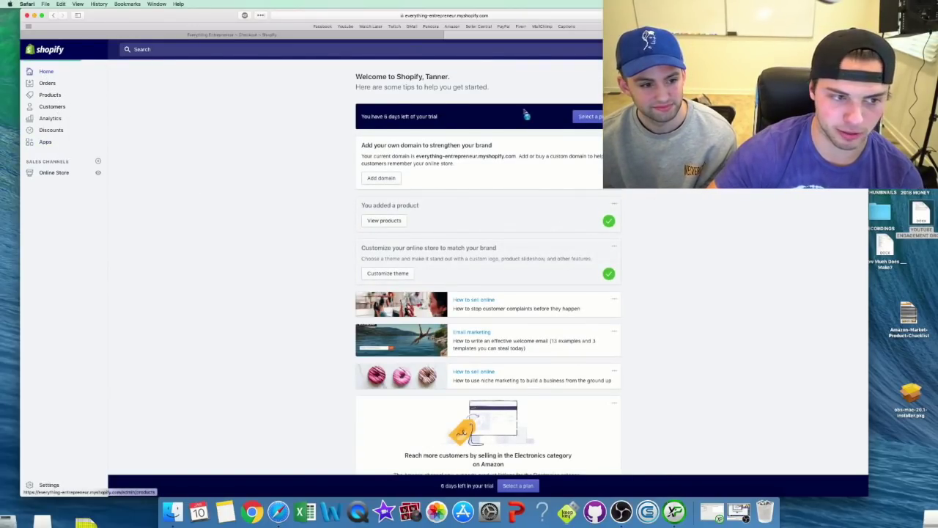
left_click(384, 220)
scroll(318, 209, "down", 10)
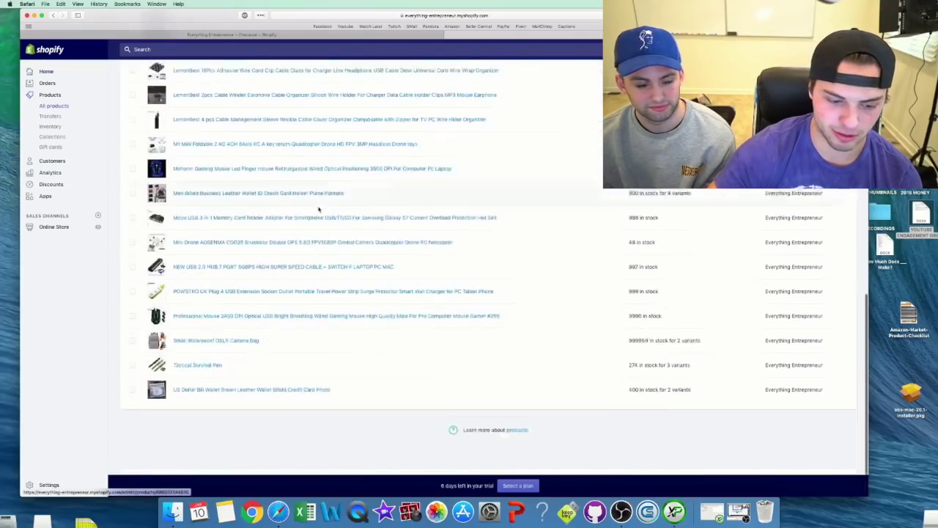
scroll(285, 410, "up", 15)
scroll(286, 367, "down", 12)
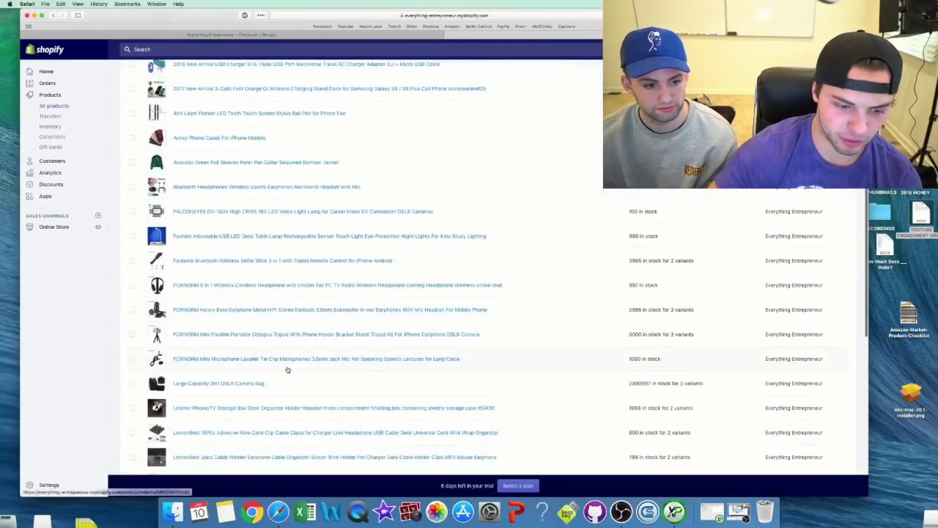
scroll(288, 368, "down", 2)
scroll(234, 380, "up", 15)
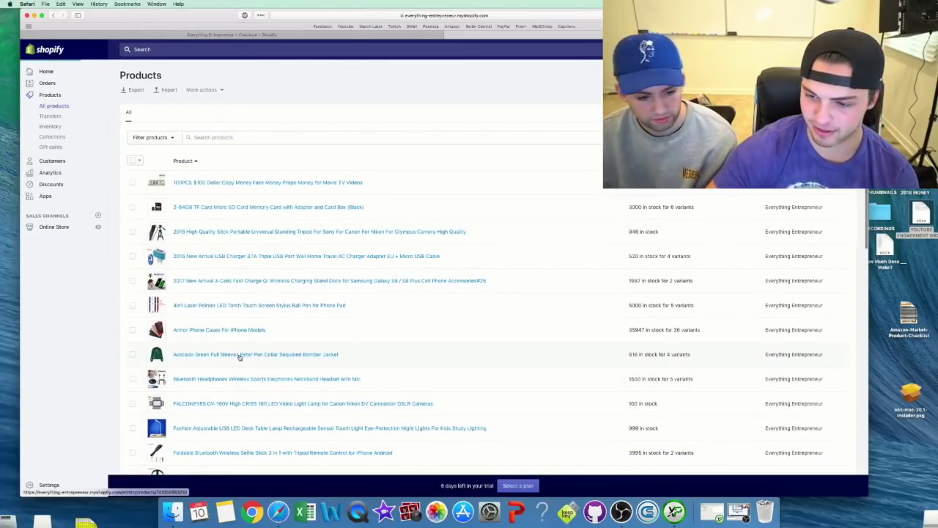
left_click(239, 355)
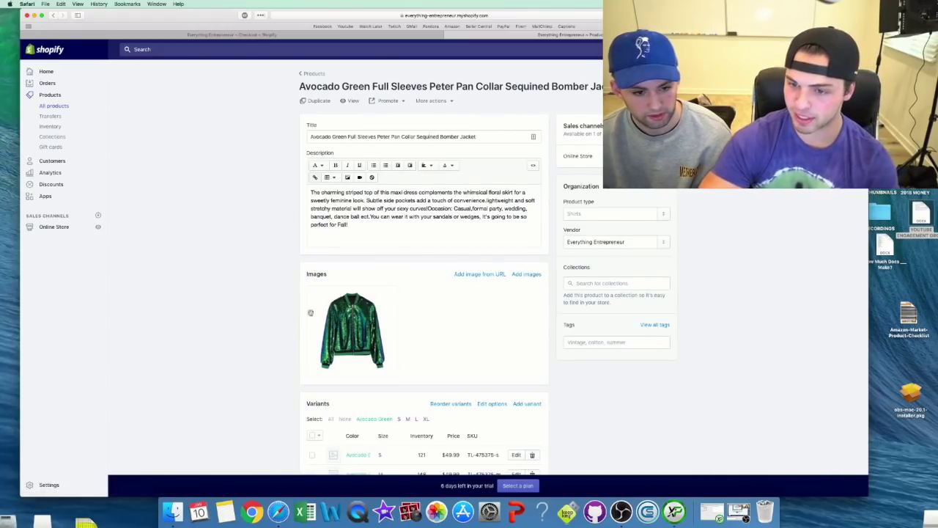
left_click(611, 216)
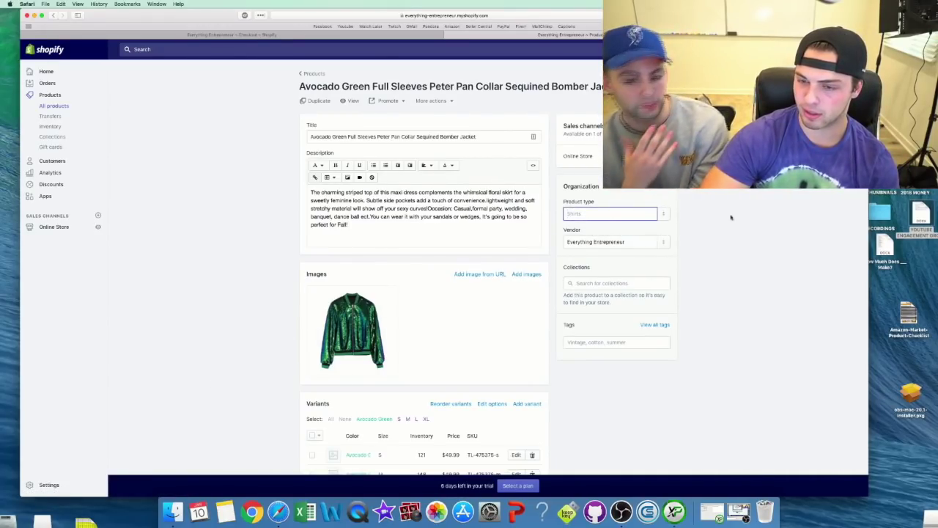
left_click(745, 249)
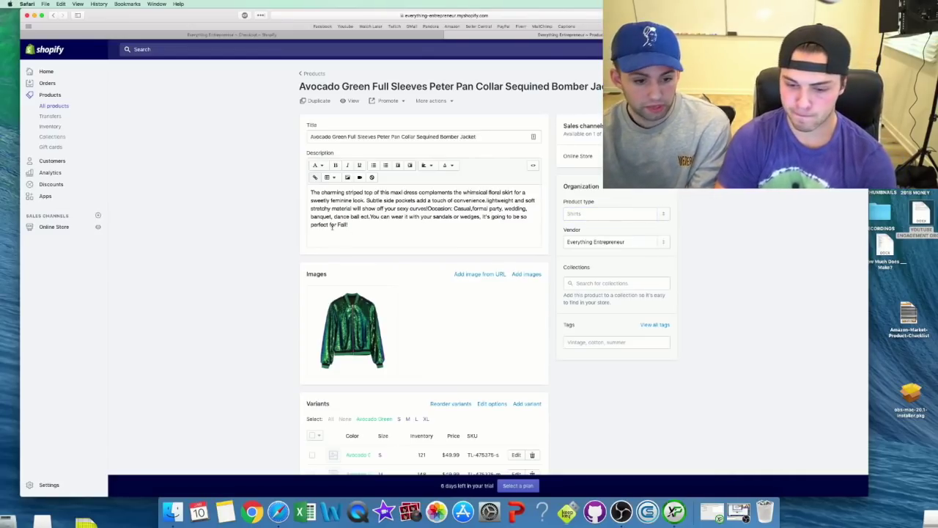
Insert the green jacket product image at Large (480x480) below the text in the jacket's description
left_click(371, 223)
key("Return")
key("Return")
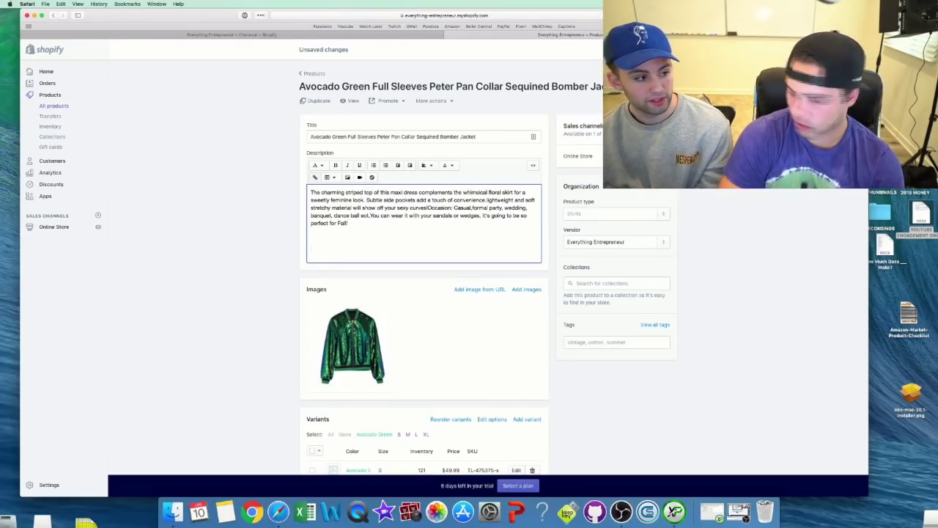
mouse_move(343, 349)
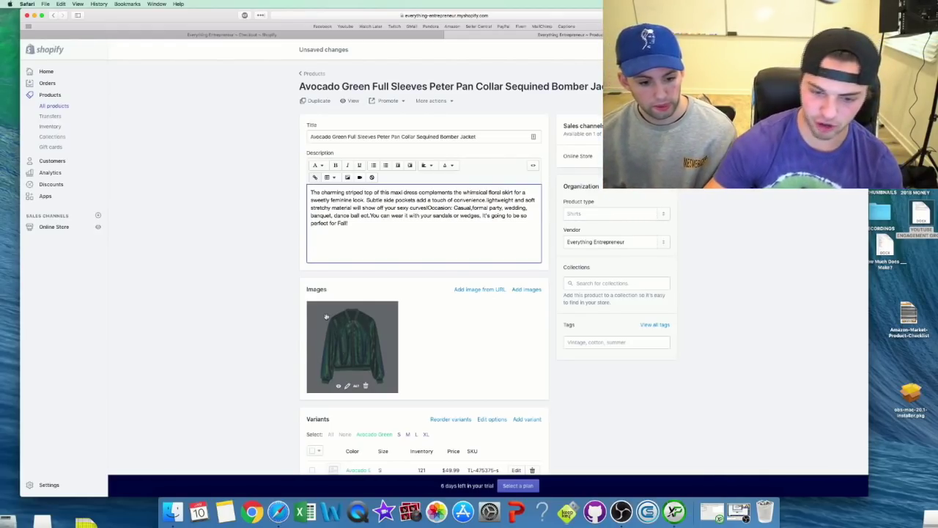
left_click_drag(335, 326, 343, 241)
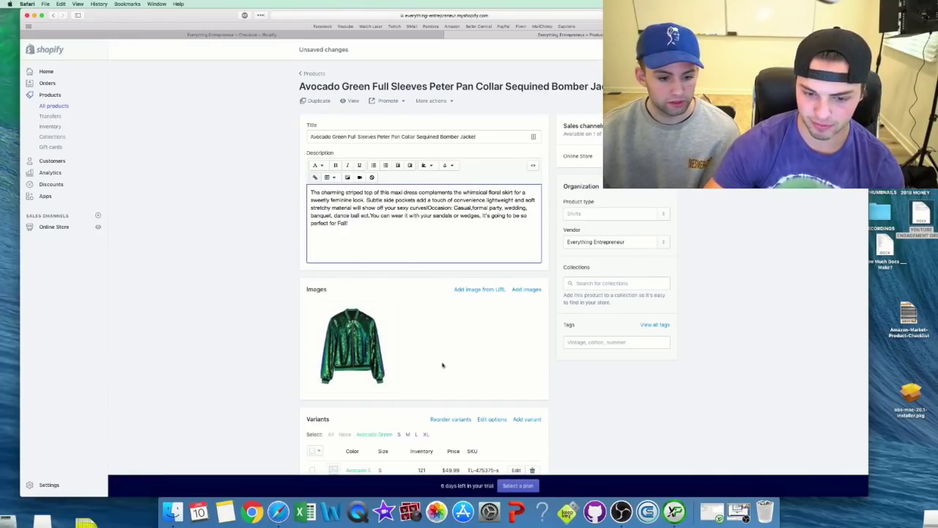
left_click_drag(365, 348, 390, 246)
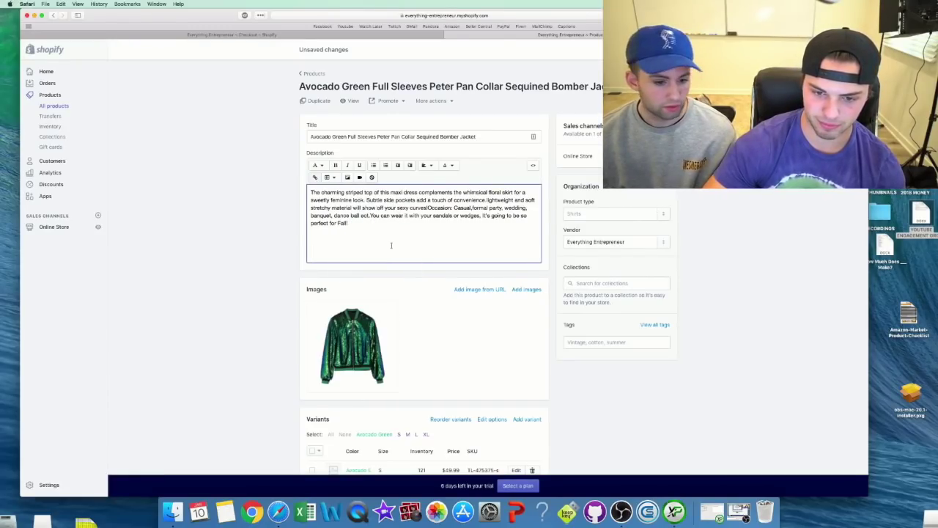
left_click(347, 177)
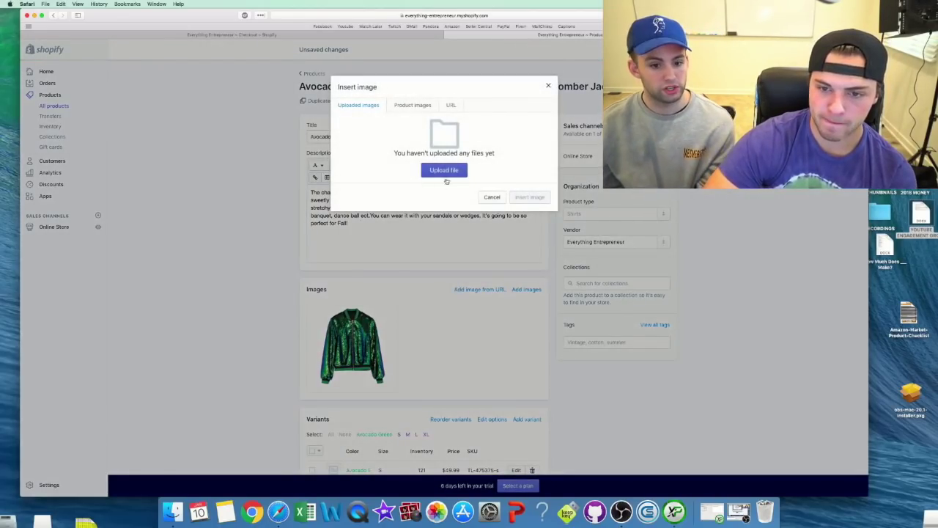
left_click(404, 106)
left_click(401, 137)
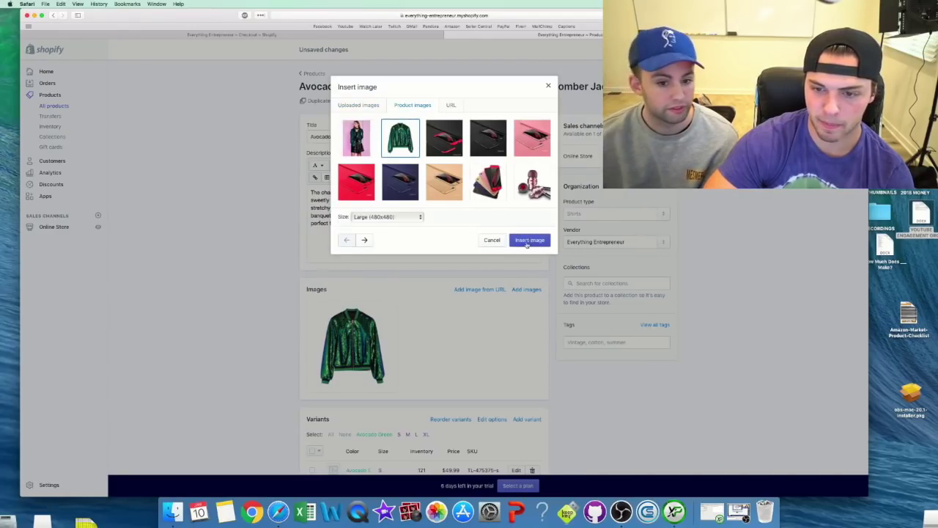
left_click(530, 241)
Review the jacket's description, images and variants, and discard the unsaved changes to the product
scroll(435, 224, "down", 5)
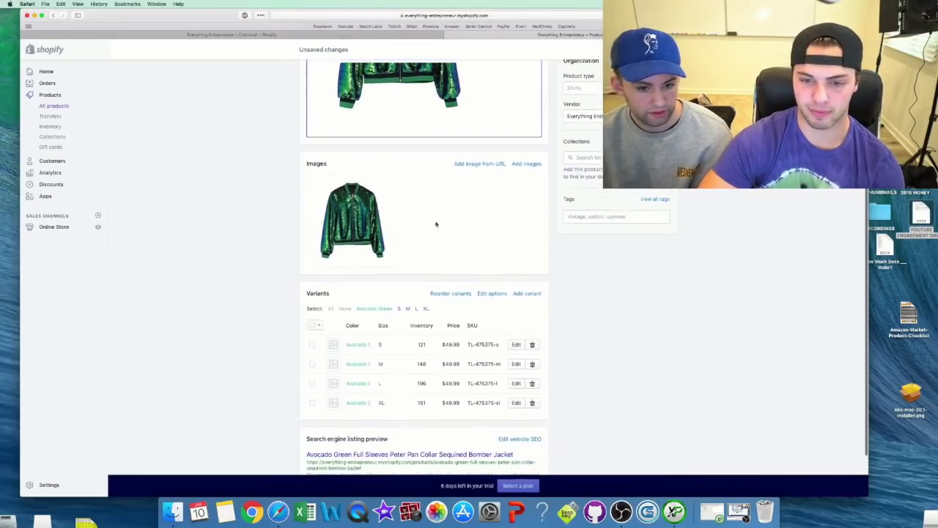
scroll(477, 234, "up", 5)
scroll(480, 225, "up", 3)
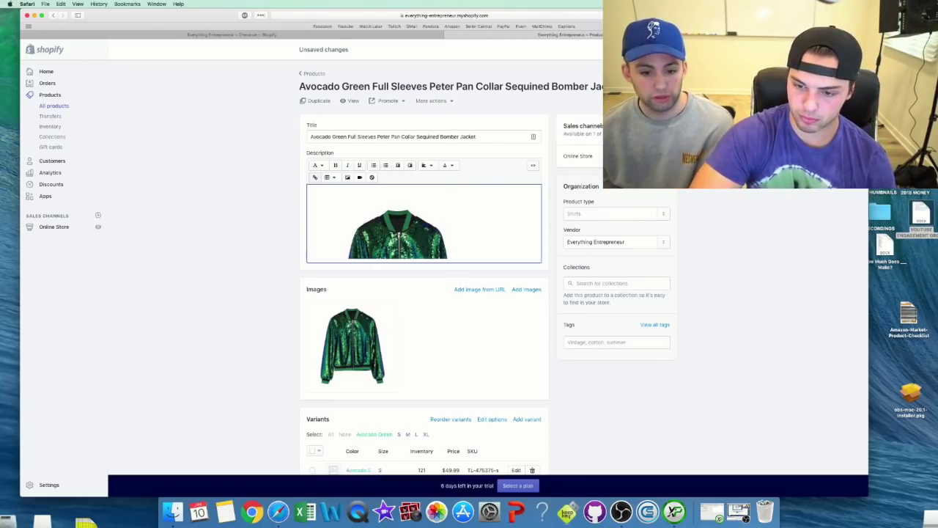
scroll(424, 264, "down", 5)
scroll(423, 264, "up", 5)
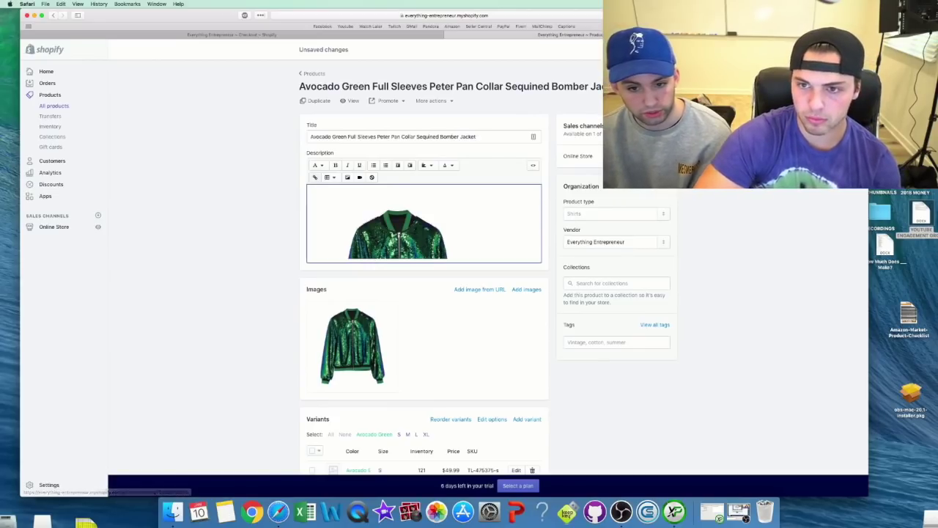
left_click(813, 49)
left_click(527, 302)
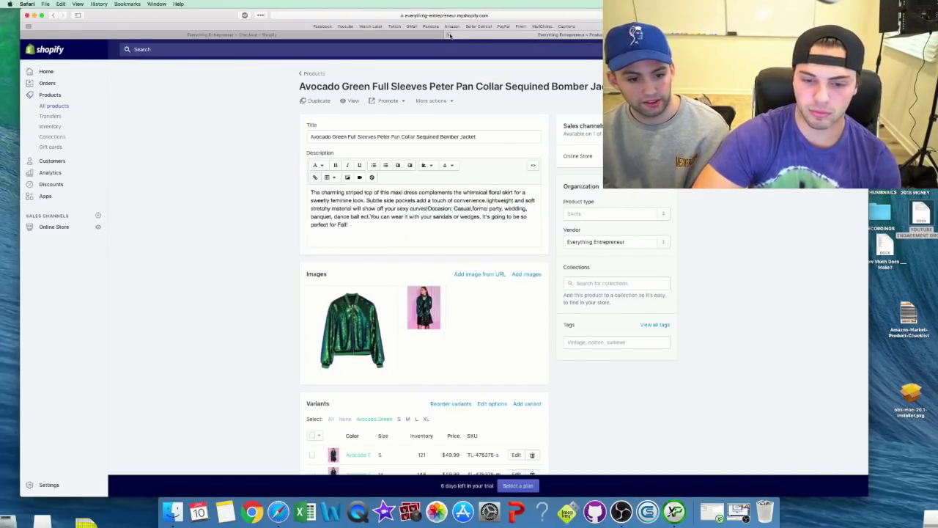
Close the jacket's page, select all products in the product list and open them in the bulk editor
left_click(450, 35)
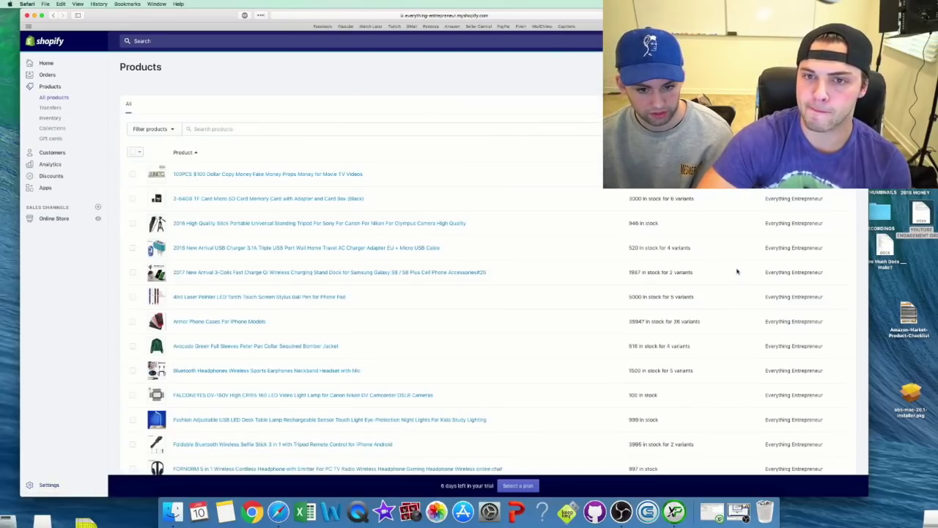
left_click(133, 143)
left_click(245, 147)
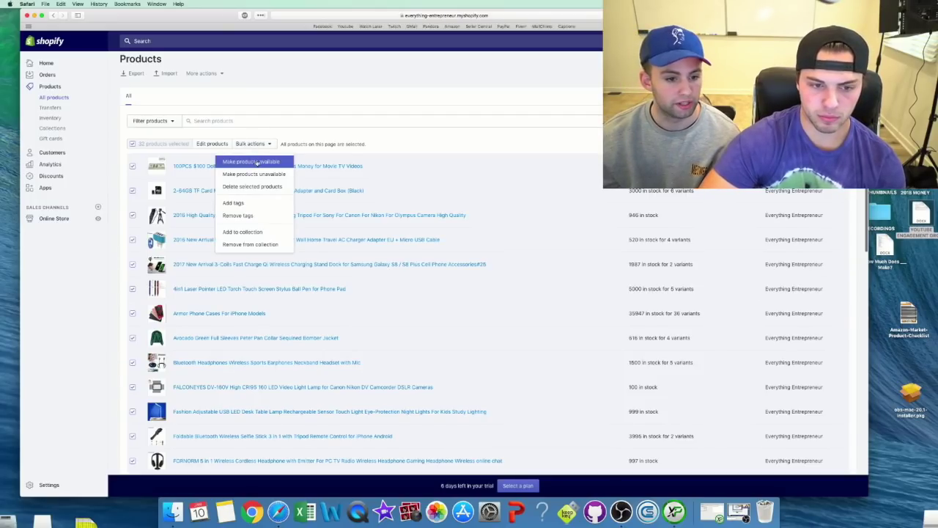
left_click(256, 162)
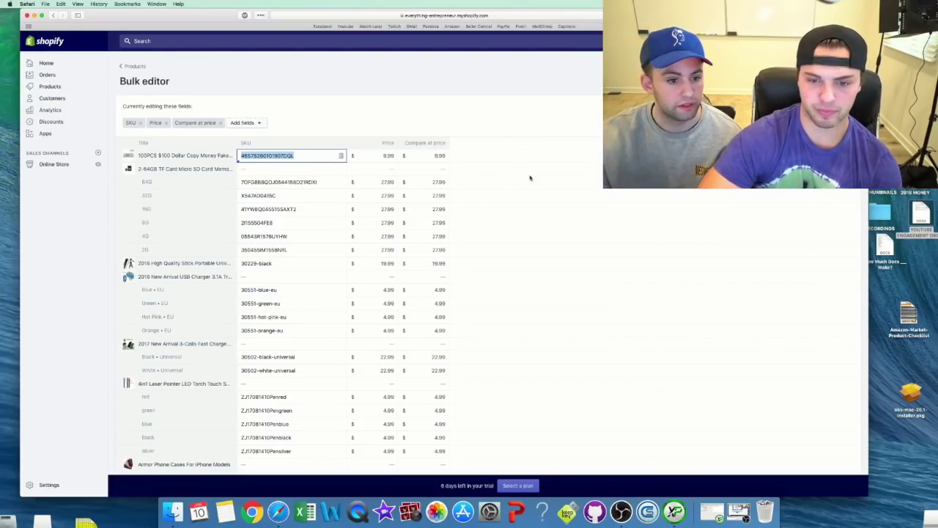
Replace the bulk editor's SKU, Price and Compare at price fields with Page title and URL and handle
left_click(142, 124)
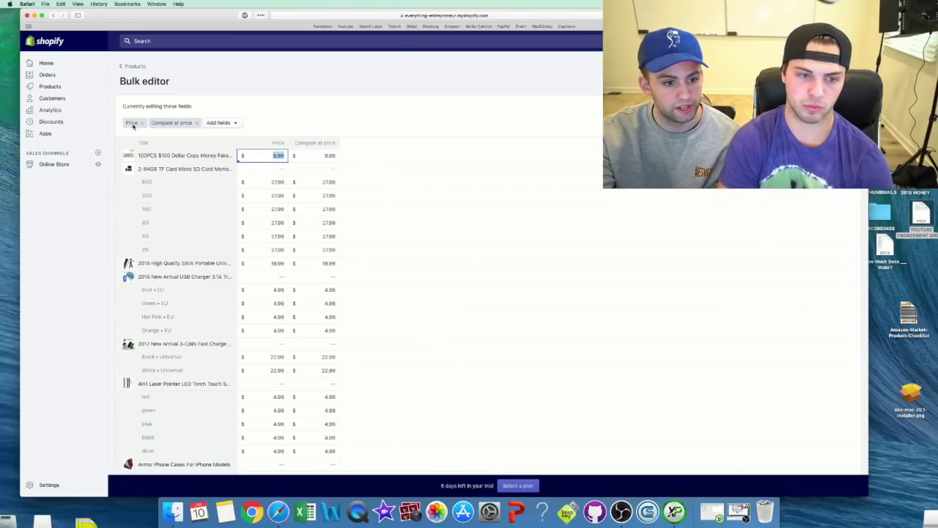
left_click(142, 123)
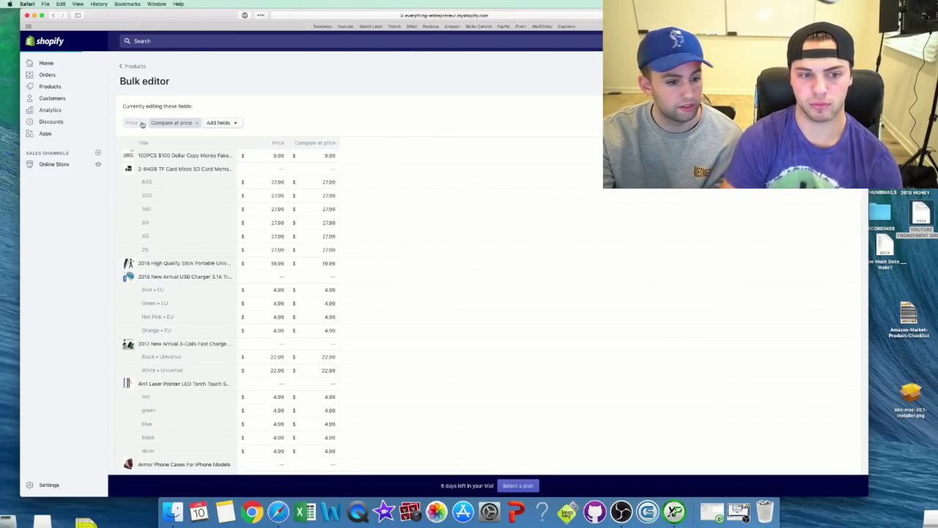
left_click(170, 123)
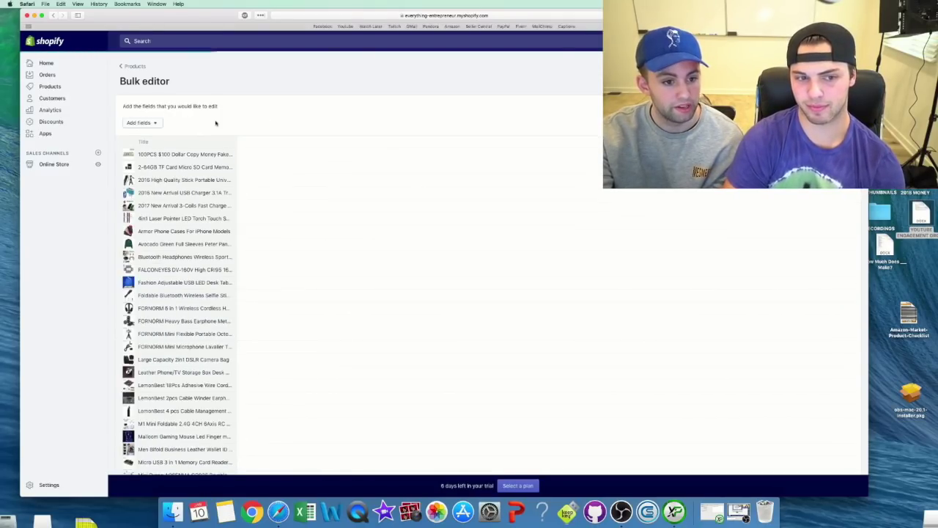
left_click(138, 123)
scroll(211, 203, "down", 1)
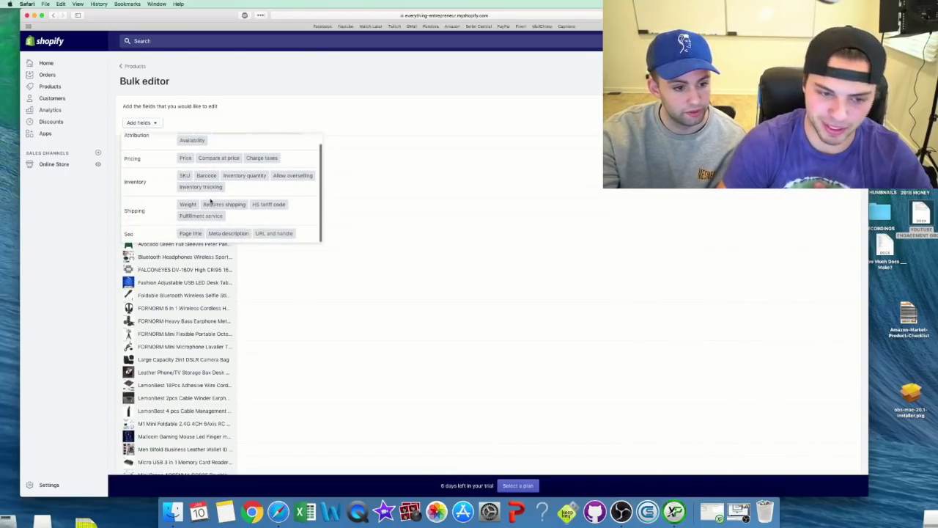
left_click(191, 233)
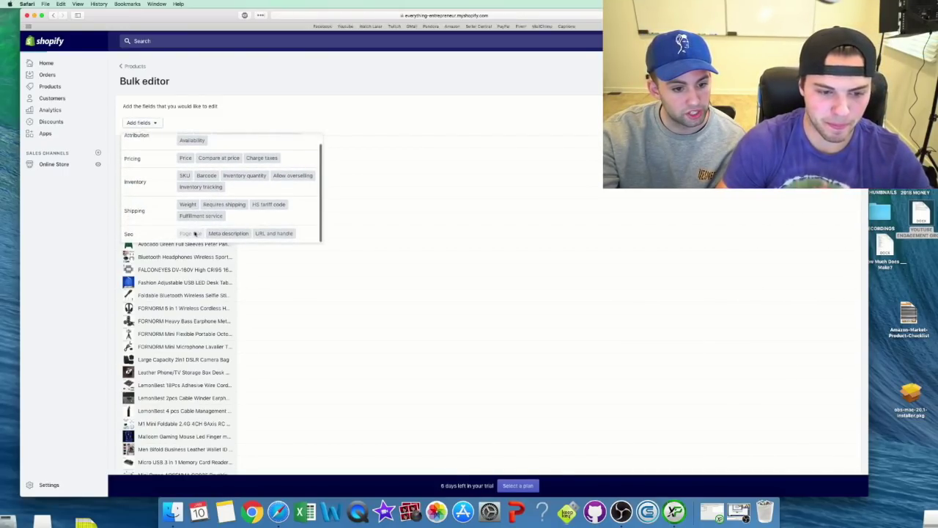
left_click(286, 233)
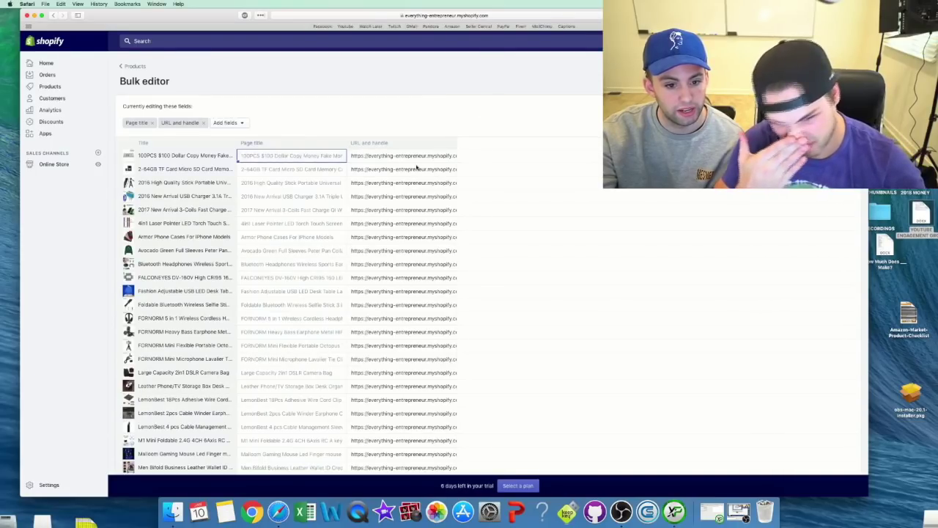
Widen the URL and handle column to examine the products' URLs and page titles, and return to the store's home page
left_click_drag(456, 142, 828, 142)
left_click(477, 182)
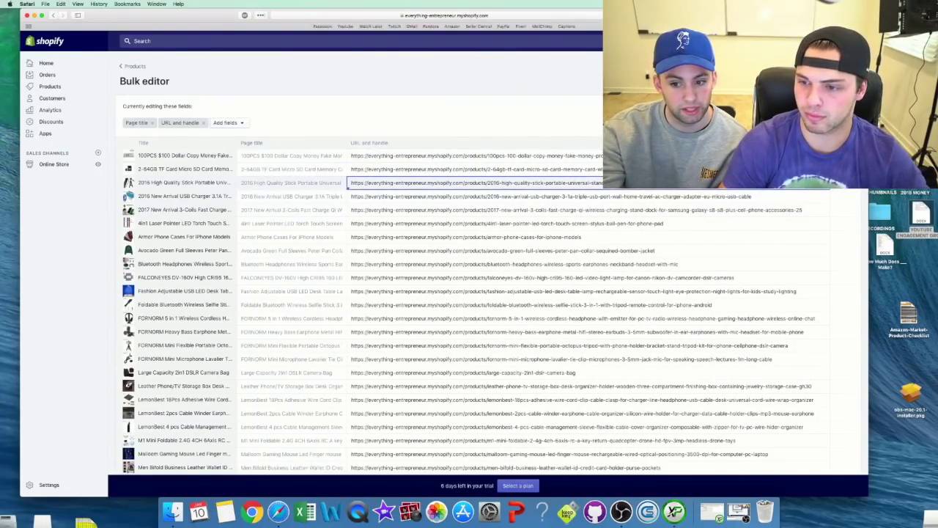
key("super+a")
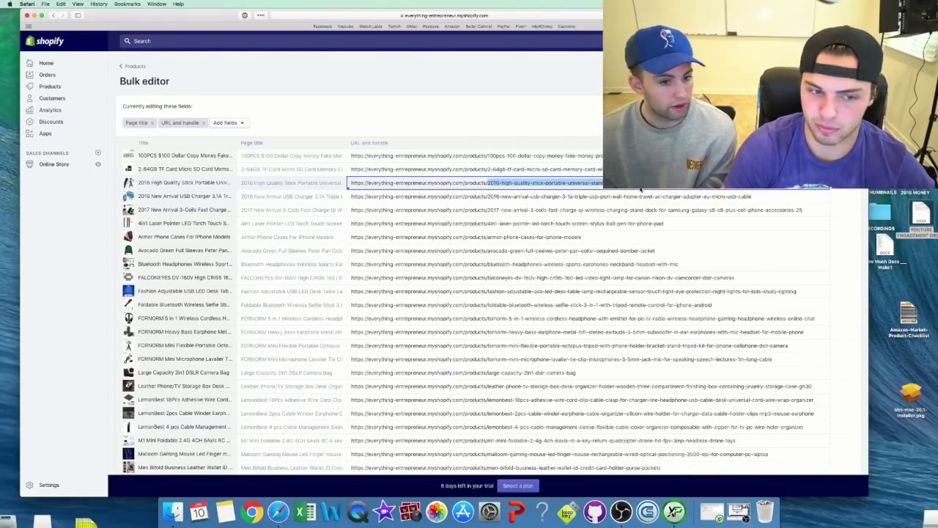
left_click(281, 156)
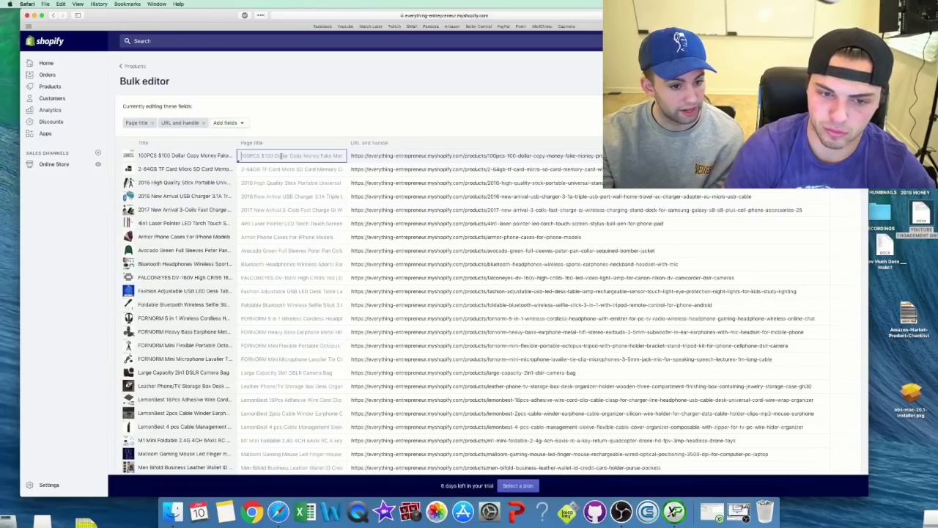
left_click(417, 109)
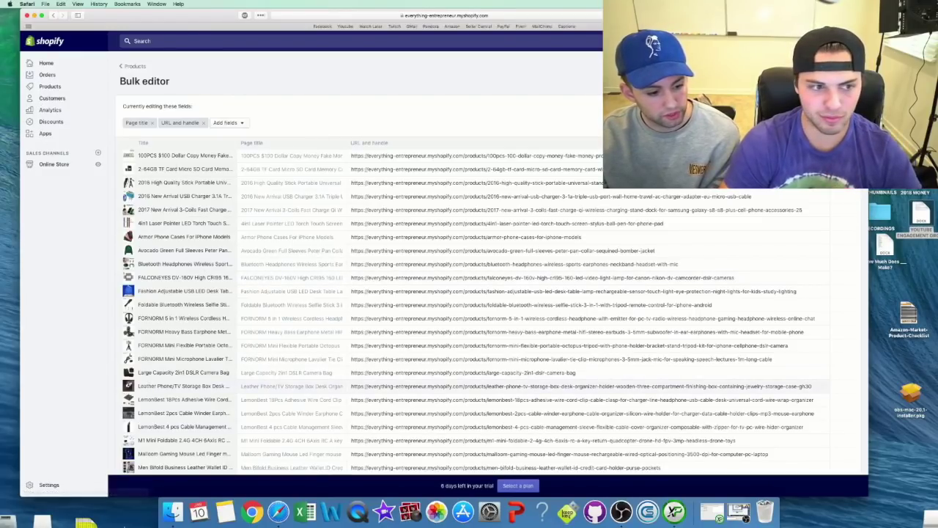
left_click(46, 63)
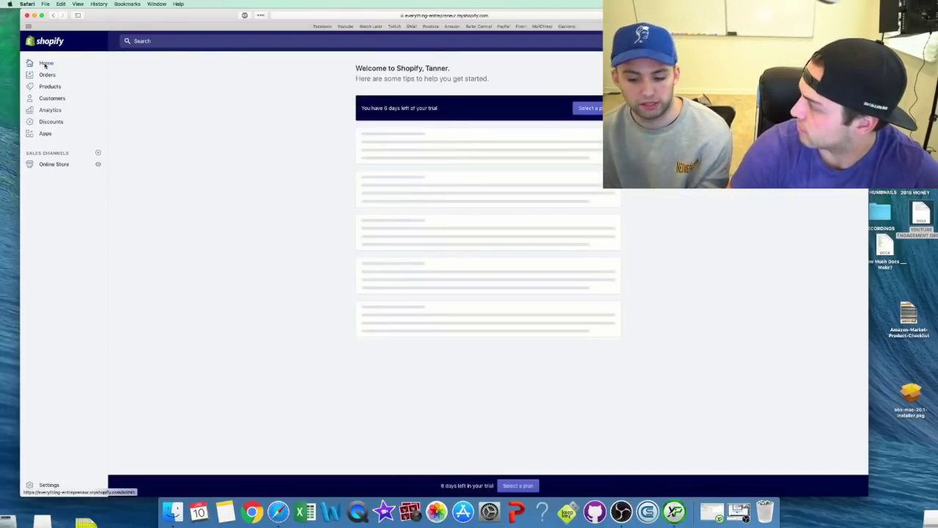